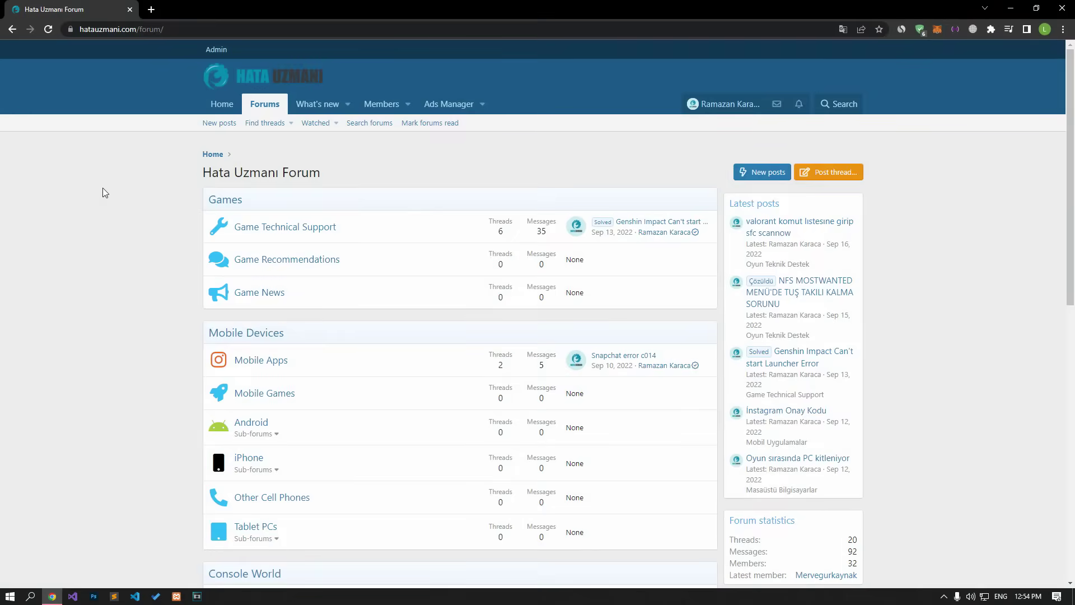
{"action": "scroll", "coordinate": [102, 188], "scroll_direction": "down", "scroll_amount": 4}
{"action": "scroll", "coordinate": [102, 188], "scroll_direction": "down", "scroll_amount": 4}
{"action": "scroll", "coordinate": [102, 187], "scroll_direction": "down", "scroll_amount": 3}
{"action": "scroll", "coordinate": [102, 188], "scroll_direction": "down", "scroll_amount": 3}
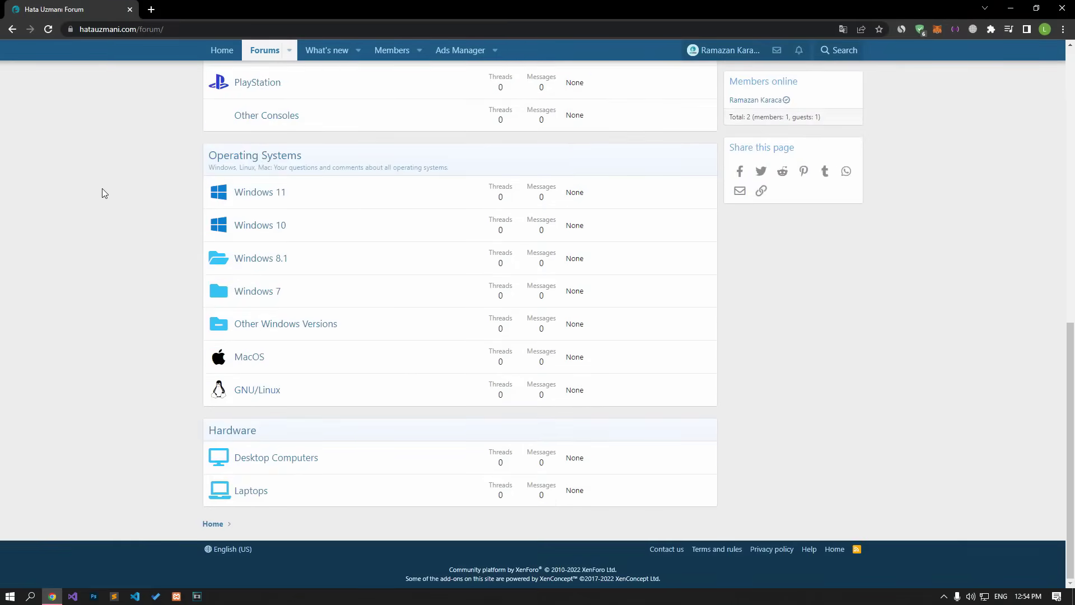
{"action": "scroll", "coordinate": [102, 188], "scroll_direction": "up", "scroll_amount": 4}
{"action": "scroll", "coordinate": [102, 188], "scroll_direction": "up", "scroll_amount": 4}
{"action": "scroll", "coordinate": [102, 188], "scroll_direction": "up", "scroll_amount": 4}
{"action": "scroll", "coordinate": [101, 188], "scroll_direction": "up", "scroll_amount": 3}
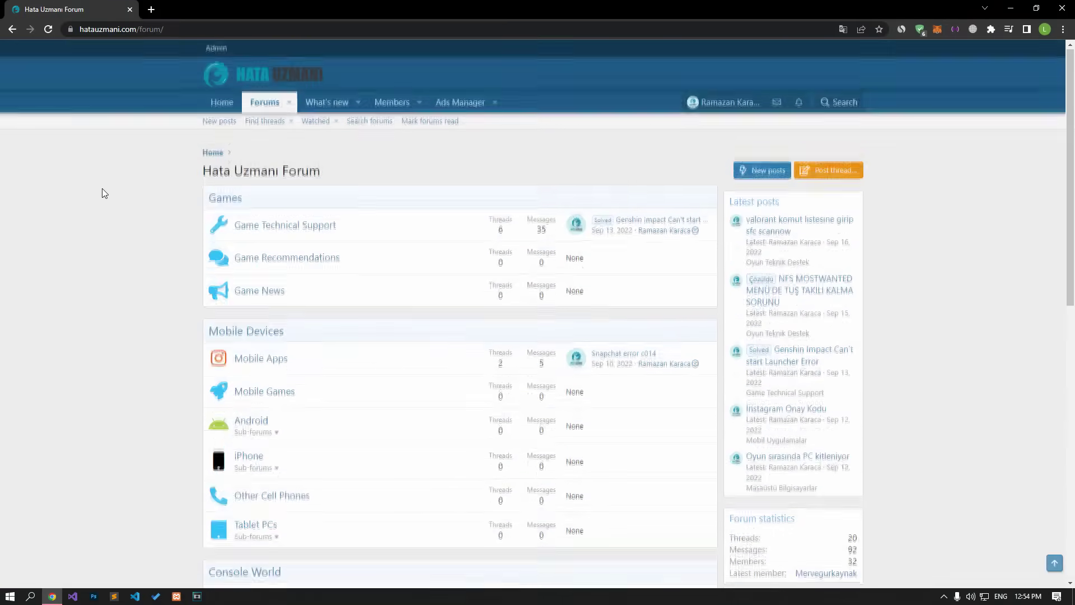
Step: Leave the forum overview to reach the Xbox Game Pass error 0x80004005 article
{"action": "left_click", "coordinate": [834, 171]}
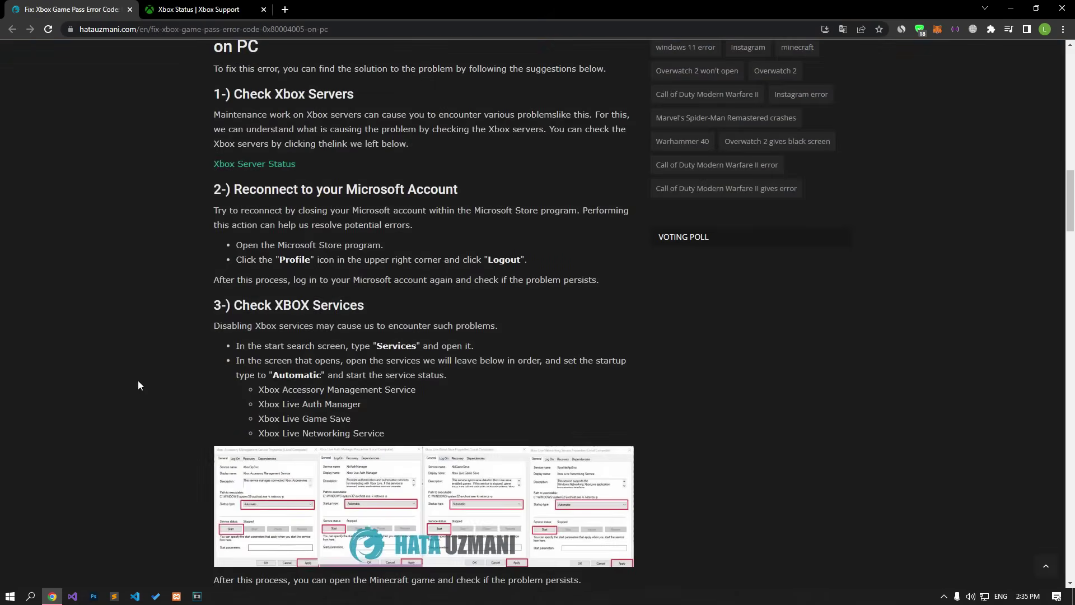
Step: Review the Persona 5 Royal outage under Games & gaming on Xbox Status, then close that tab
{"action": "left_click", "coordinate": [192, 9]}
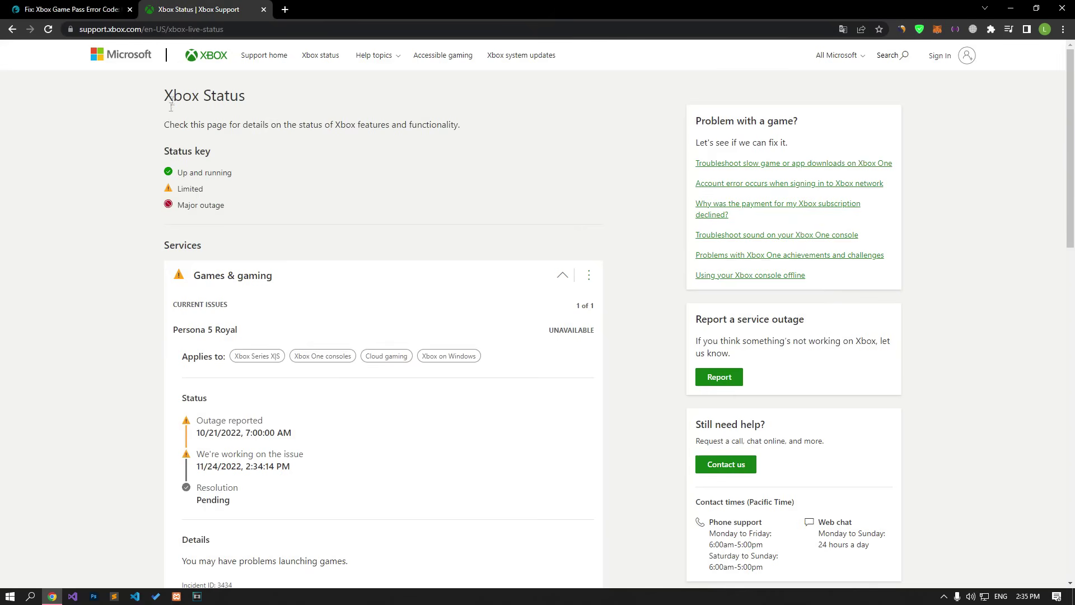
{"action": "left_click", "coordinate": [202, 282]}
{"action": "left_click", "coordinate": [228, 279]}
{"action": "left_click_drag", "start_coordinate": [173, 329], "coordinate": [252, 330]}
{"action": "left_click", "coordinate": [190, 438]}
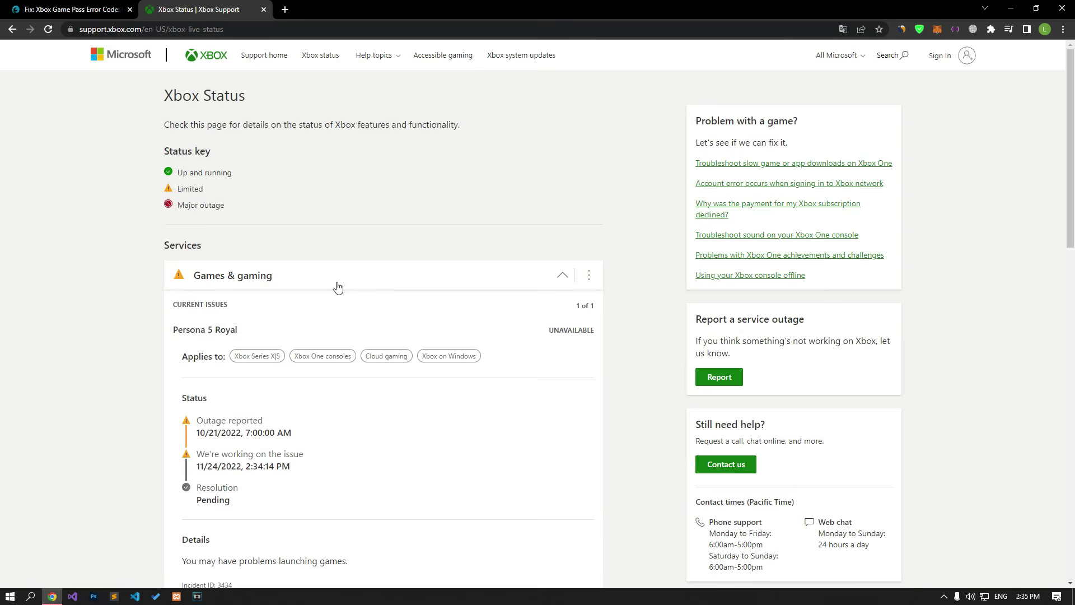
{"action": "left_click", "coordinate": [266, 9]}
{"action": "scroll", "coordinate": [171, 383], "scroll_direction": "down", "scroll_amount": 3}
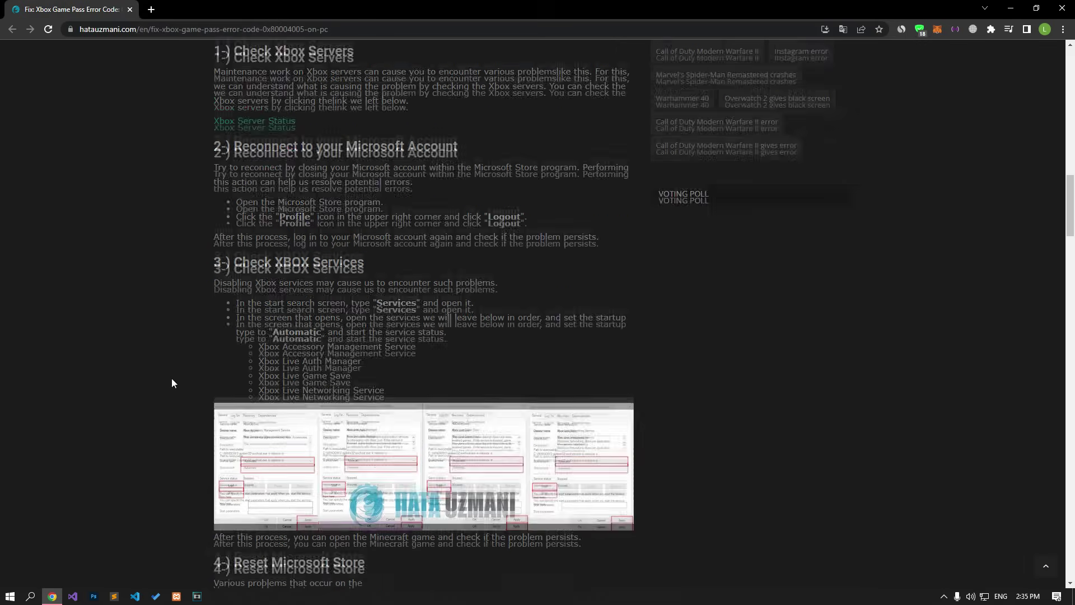
Step: Launch Microsoft Store from Start, check the signed-in account options, then minimize the Store
{"action": "left_click", "coordinate": [11, 595]}
{"action": "type", "text": "microsoft"}
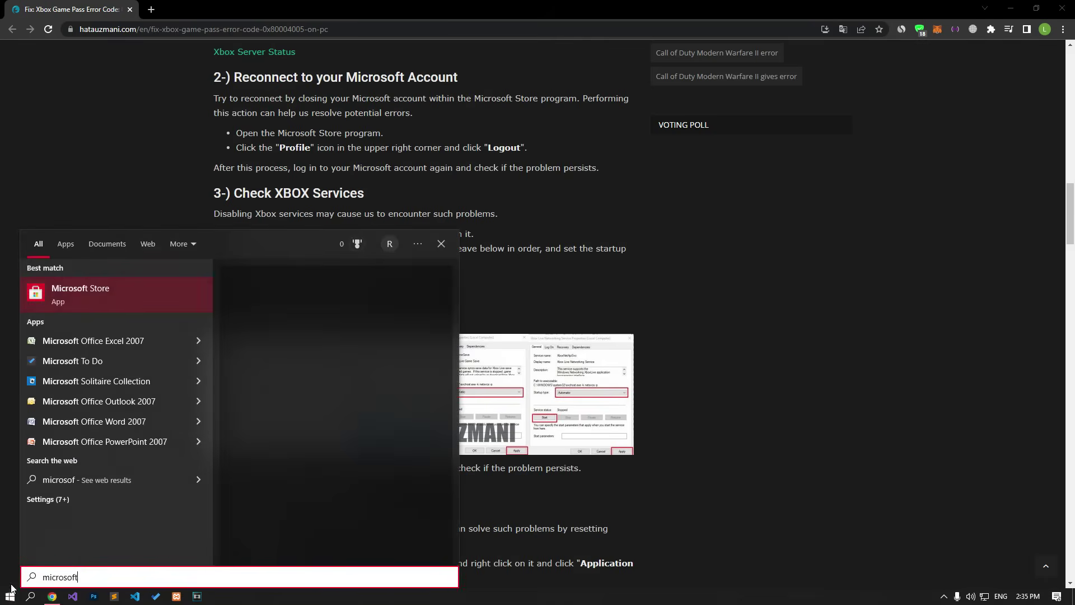
{"action": "left_click", "coordinate": [93, 302]}
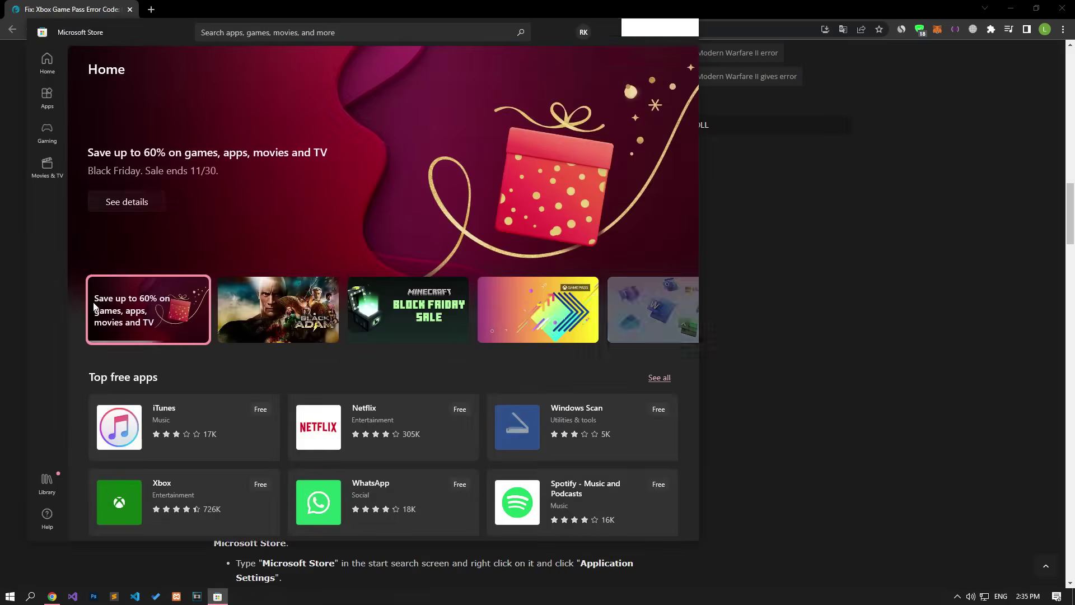
{"action": "left_click", "coordinate": [584, 32]}
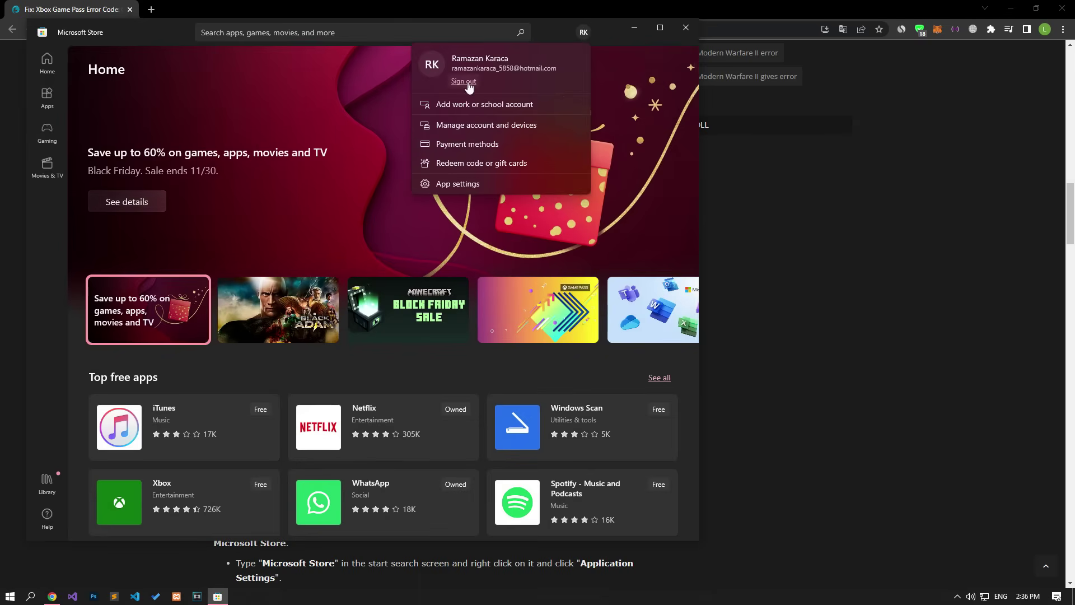
{"action": "left_click", "coordinate": [465, 81]}
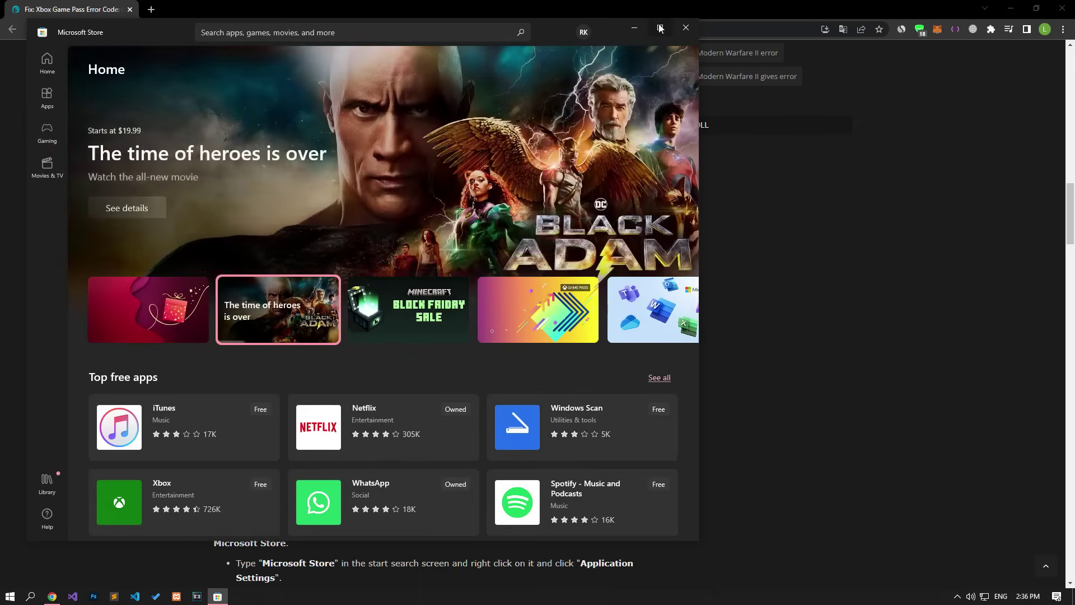
{"action": "left_click", "coordinate": [637, 29]}
{"action": "scroll", "coordinate": [102, 334], "scroll_direction": "down", "scroll_amount": 4}
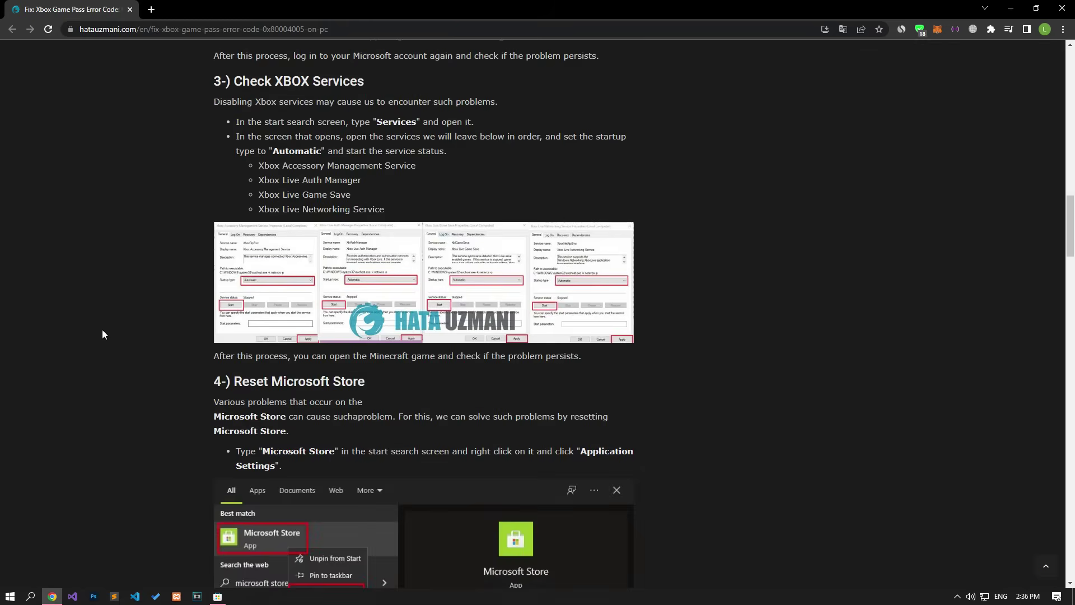
Step: Launch Services from Start and jump down to the Xbox services
{"action": "left_click", "coordinate": [11, 597]}
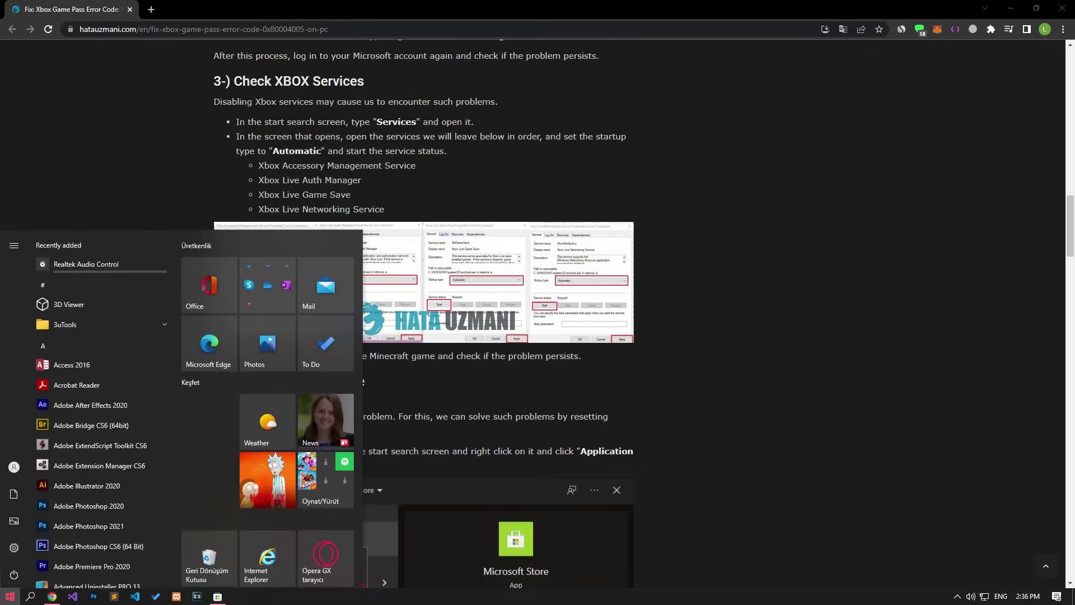
{"action": "type", "text": "servic"}
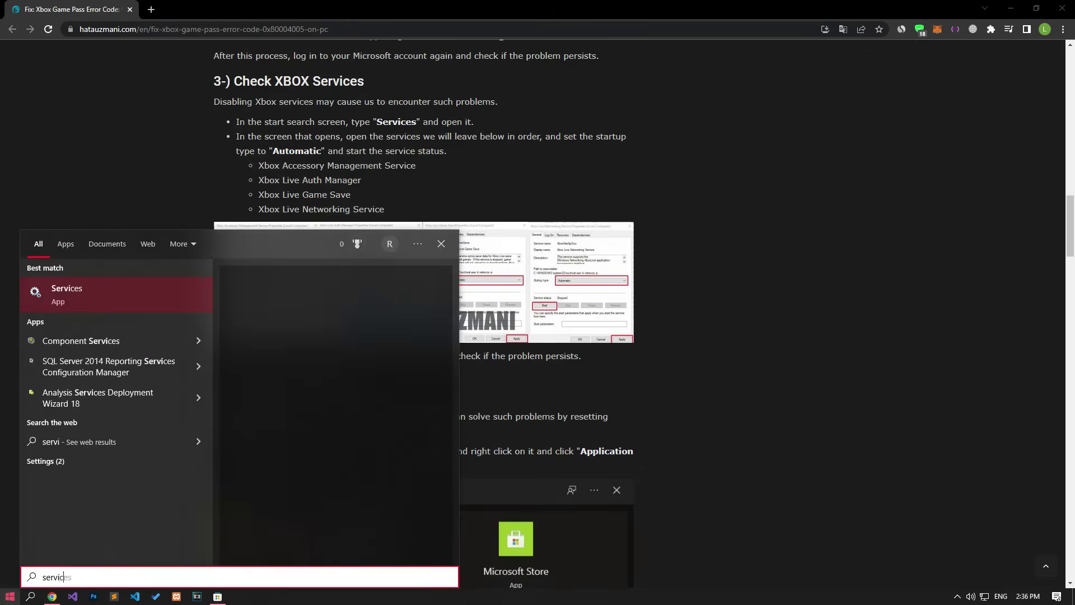
{"action": "type", "text": "es"}
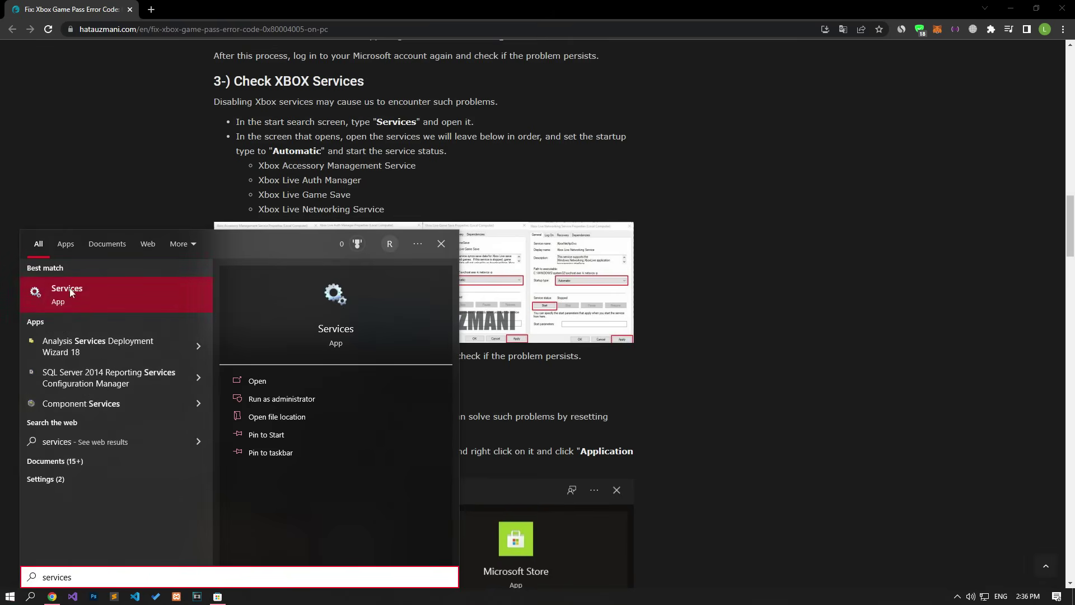
{"action": "left_click", "coordinate": [69, 289]}
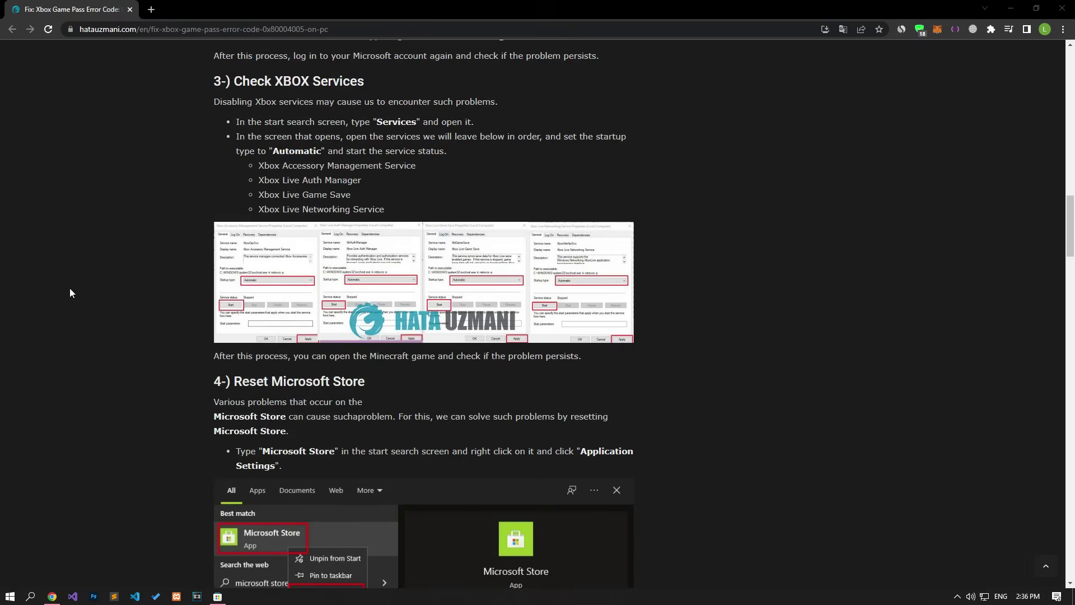
{"action": "left_click", "coordinate": [611, 285]}
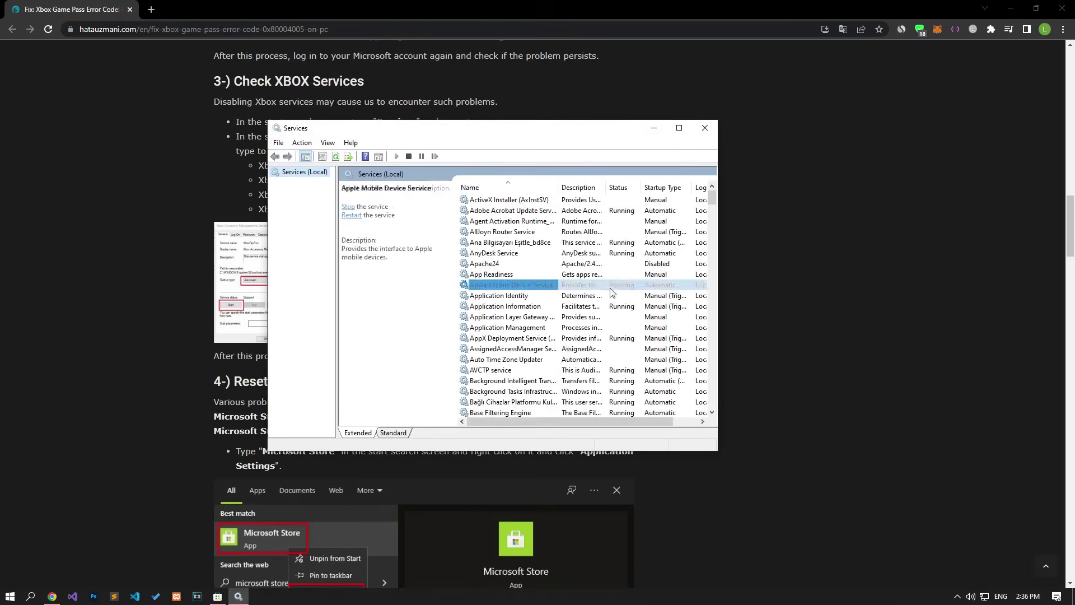
{"action": "key", "text": "x"}
Step: Set Xbox Accessory Management and Xbox Live Auth Manager to Automatic startup
{"action": "double_click", "coordinate": [498, 371]}
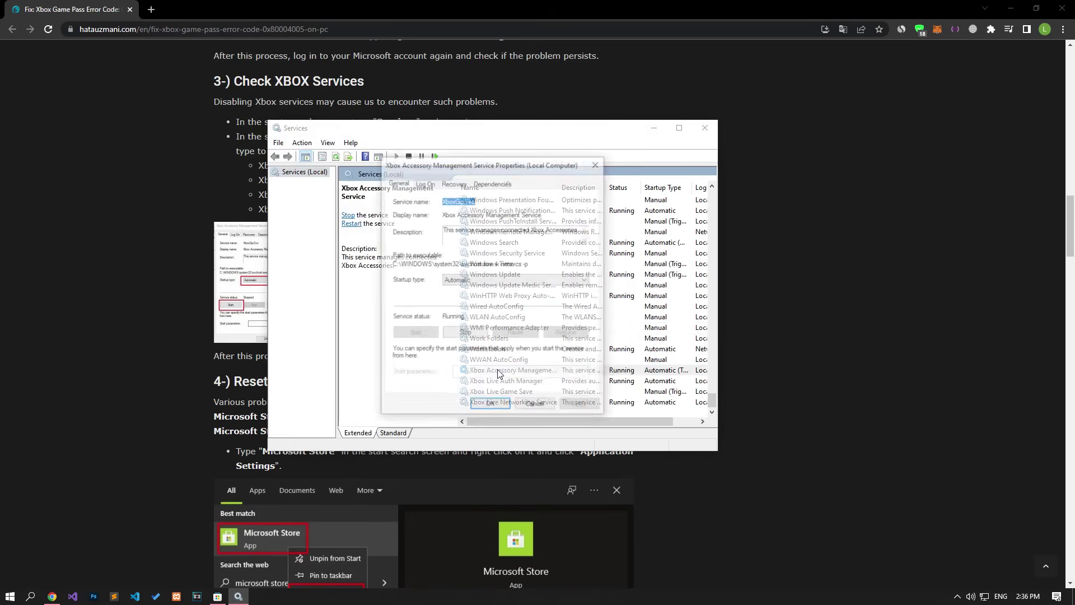
{"action": "left_click", "coordinate": [517, 280]}
{"action": "left_click", "coordinate": [453, 308]}
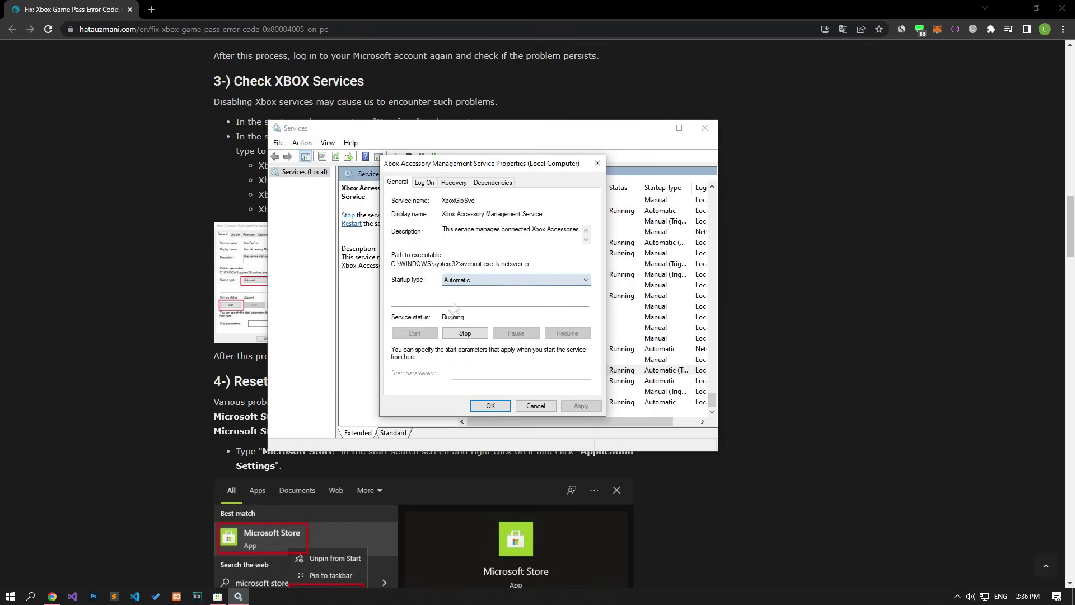
{"action": "left_click", "coordinate": [492, 406]}
{"action": "double_click", "coordinate": [496, 381]}
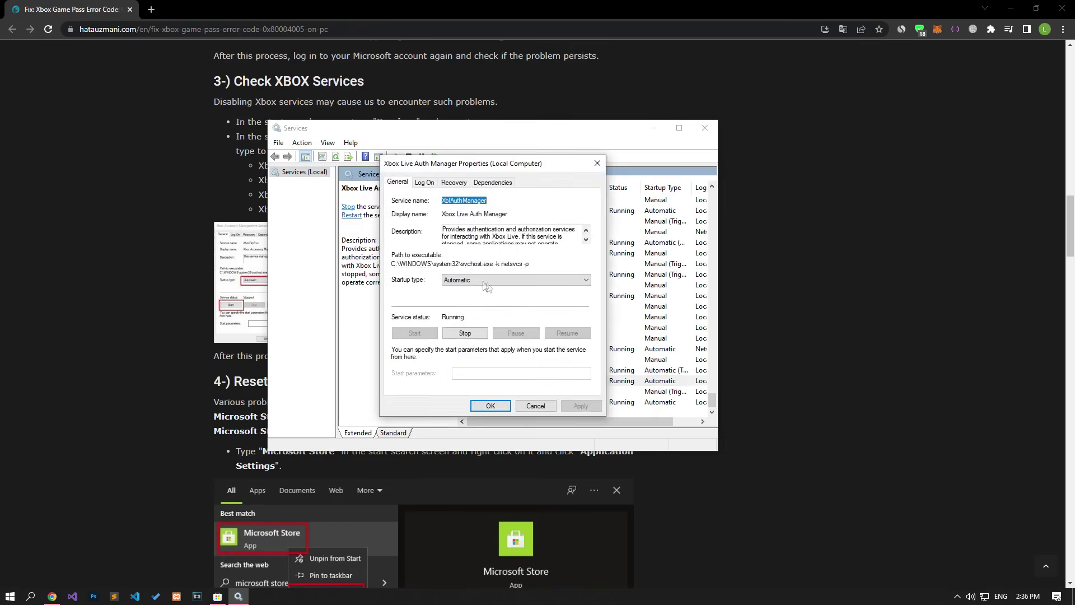
{"action": "left_click", "coordinate": [517, 280]}
{"action": "left_click", "coordinate": [463, 308]}
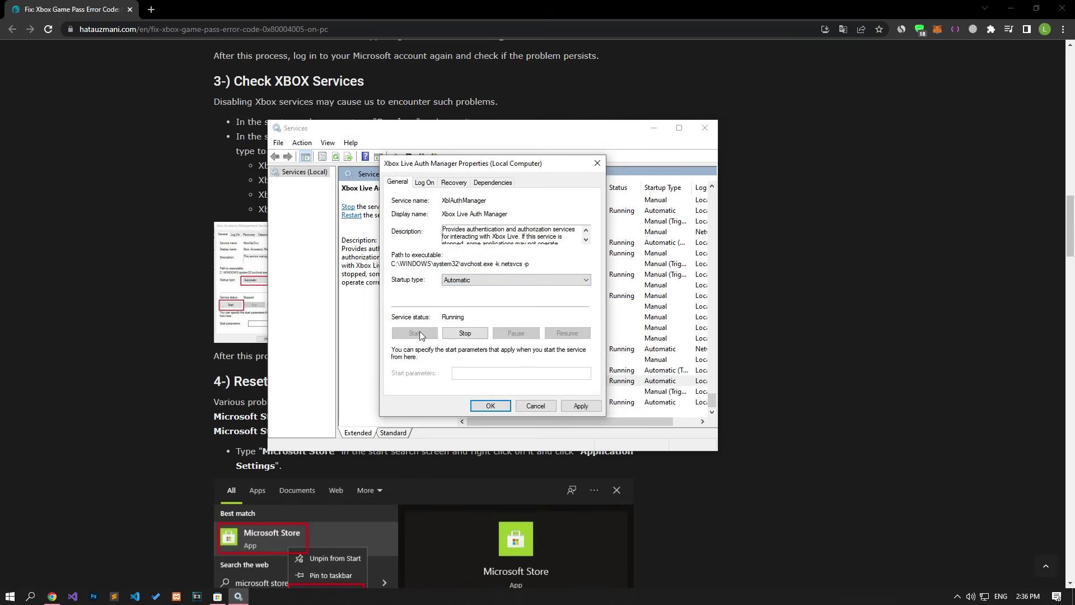
{"action": "left_click", "coordinate": [581, 407]}
{"action": "left_click", "coordinate": [491, 407]}
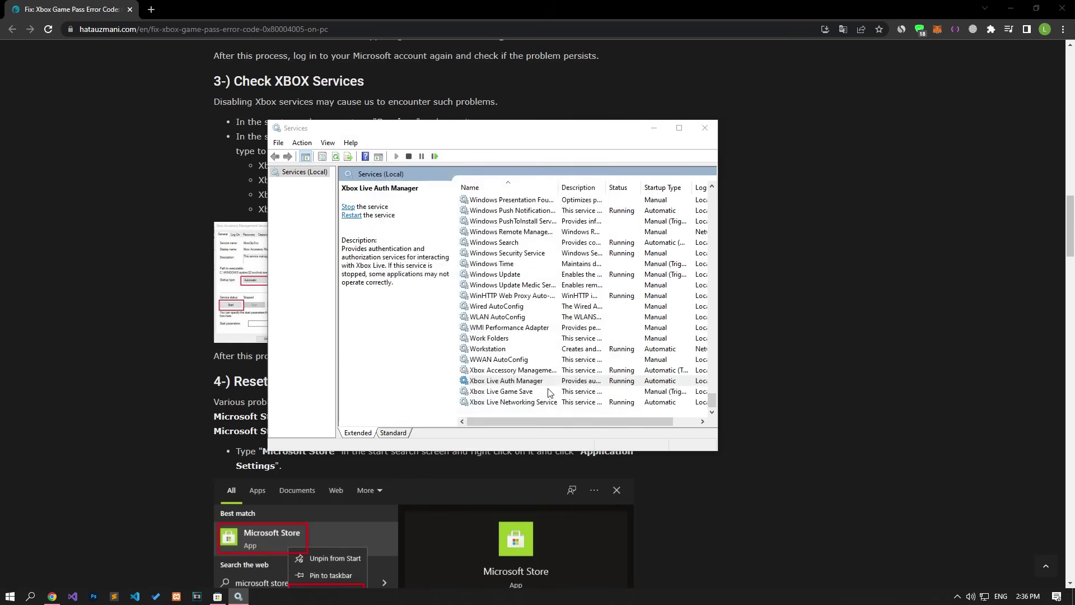
Step: Set Xbox Live Game Save to Automatic startup and start it
{"action": "double_click", "coordinate": [504, 392]}
{"action": "left_click", "coordinate": [530, 294]}
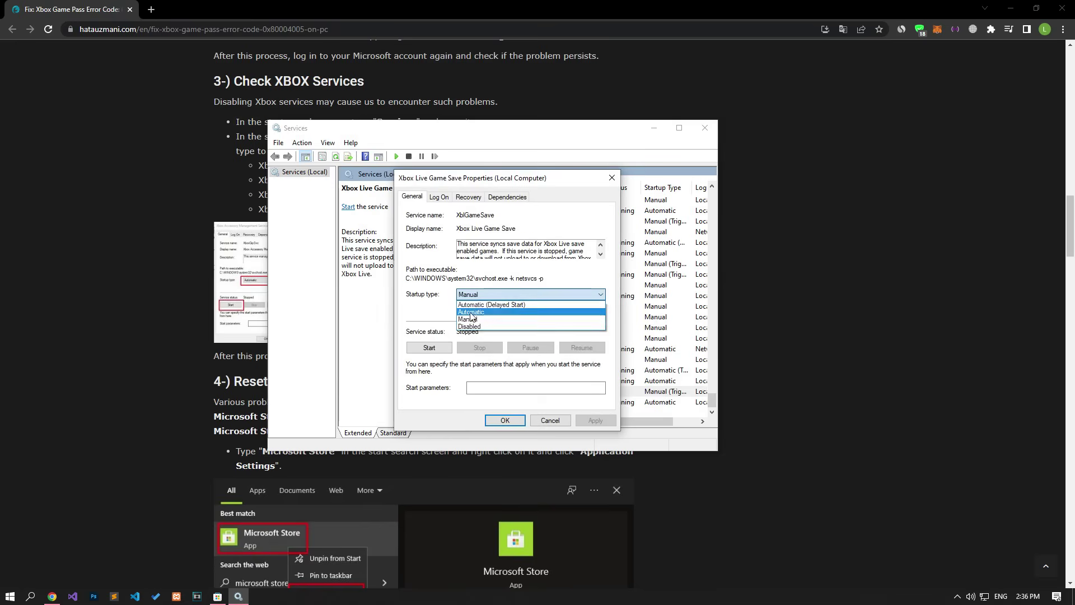
{"action": "left_click", "coordinate": [471, 313]}
{"action": "left_click", "coordinate": [431, 347]}
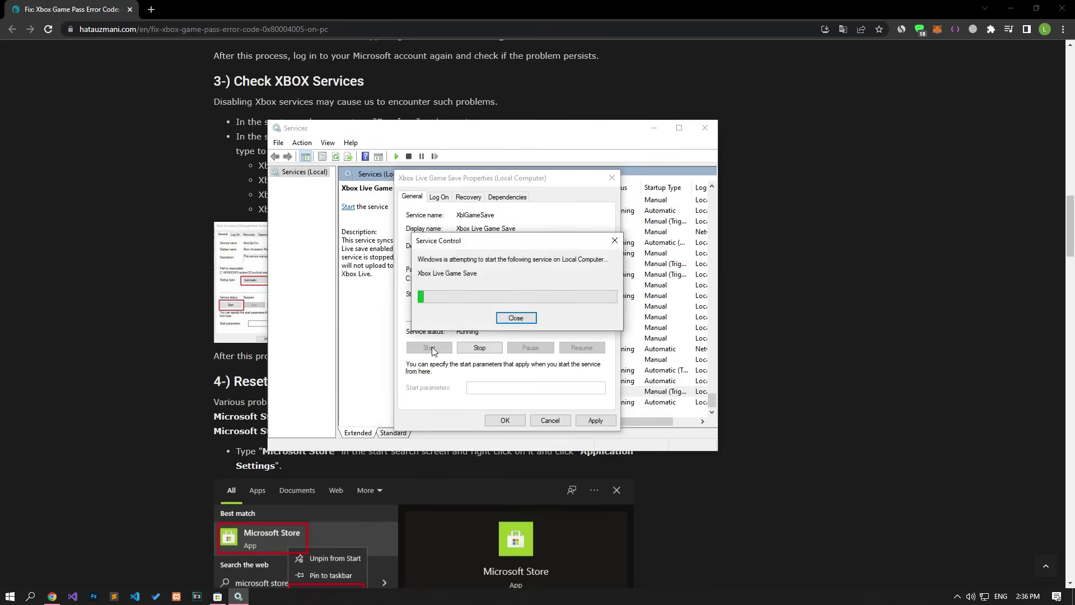
{"action": "left_click", "coordinate": [595, 420]}
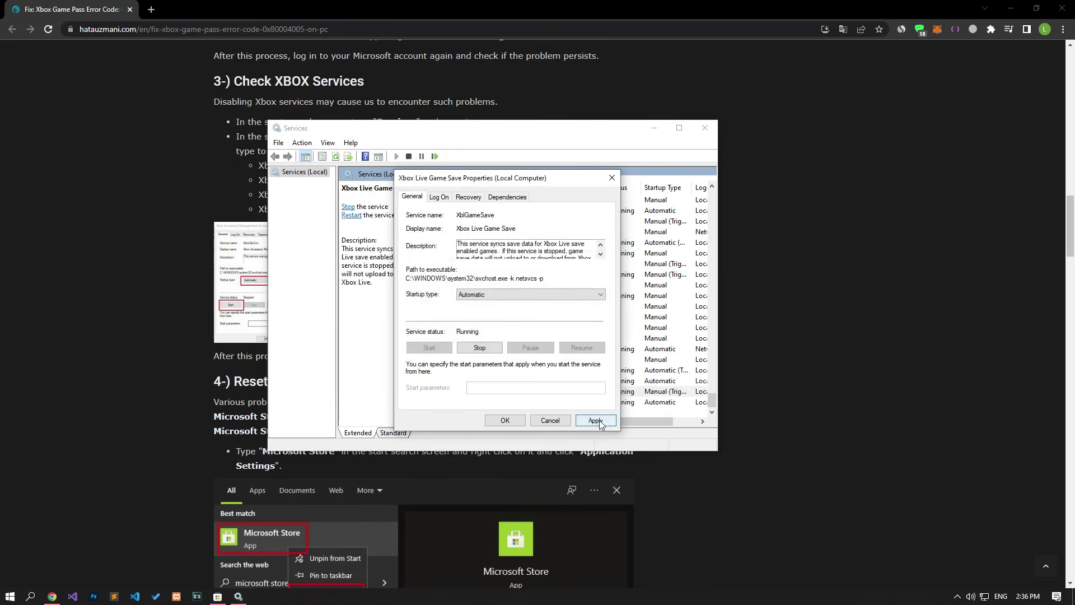
{"action": "left_click", "coordinate": [505, 420]}
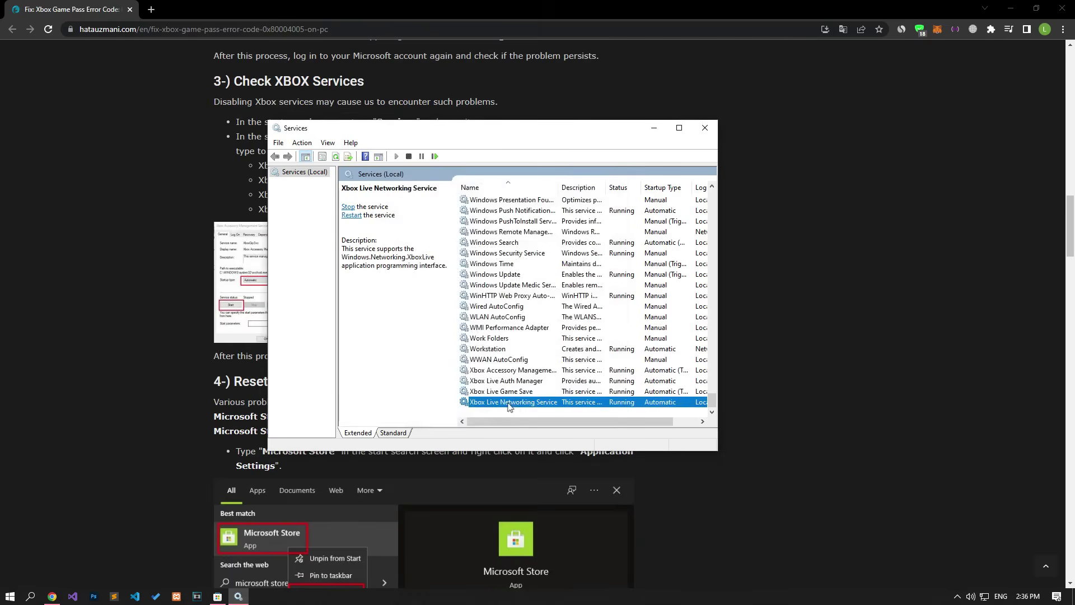
Step: Set Xbox Live Networking Service to Automatic startup, then close Services
{"action": "double_click", "coordinate": [514, 404]}
{"action": "left_click", "coordinate": [529, 295]}
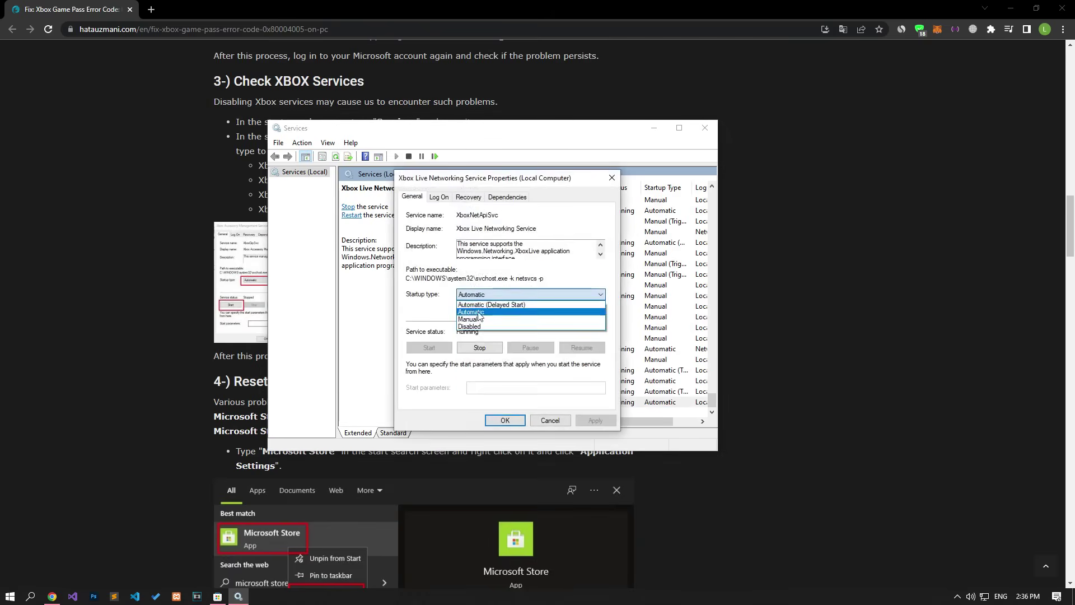
{"action": "left_click", "coordinate": [475, 313]}
{"action": "left_click", "coordinate": [596, 421]}
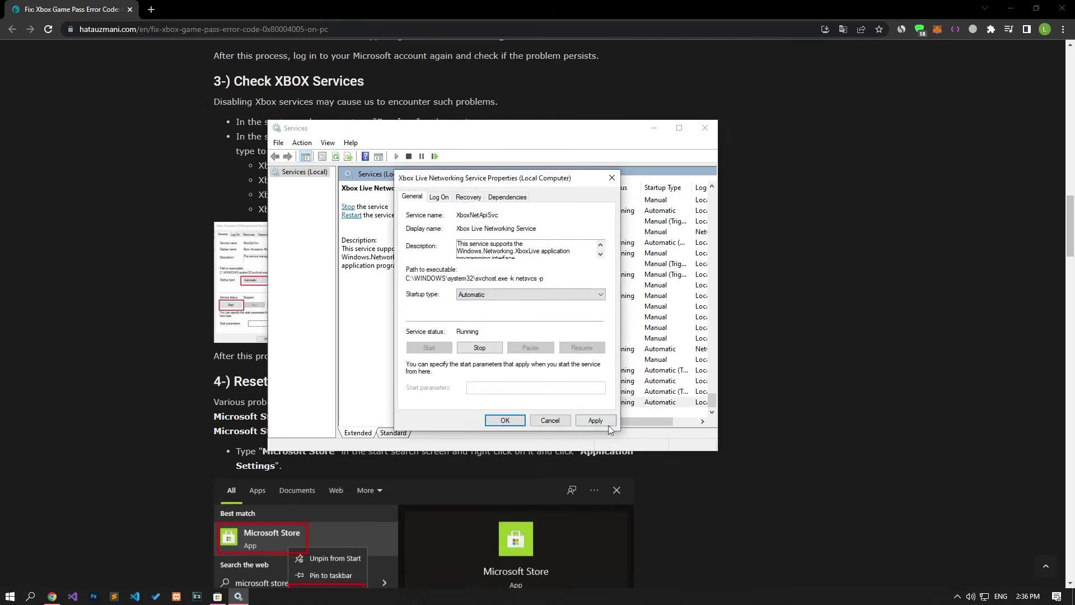
{"action": "left_click", "coordinate": [505, 421]}
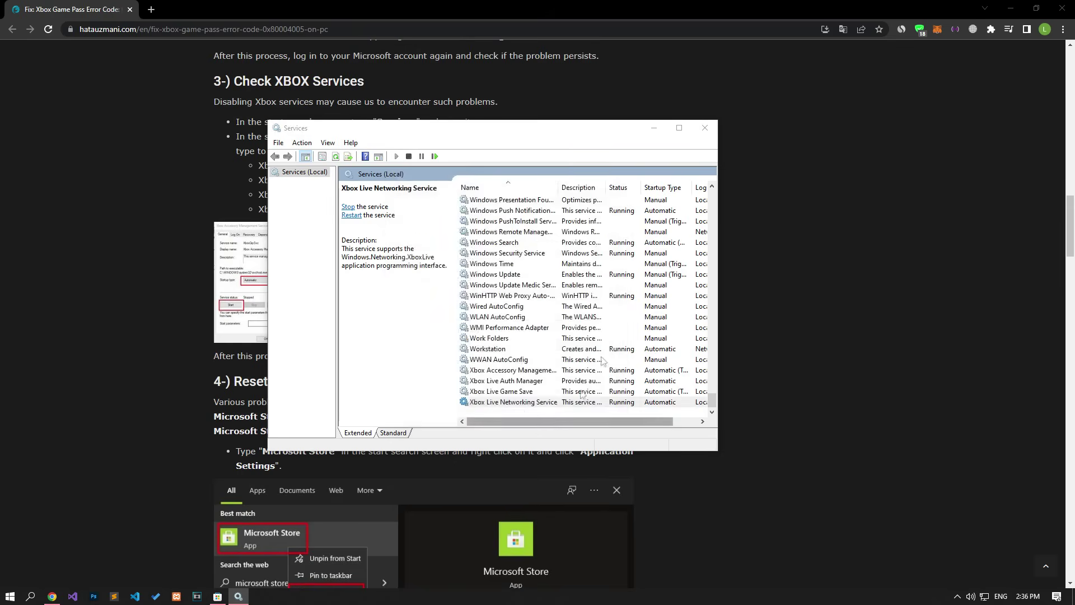
{"action": "left_click", "coordinate": [705, 128]}
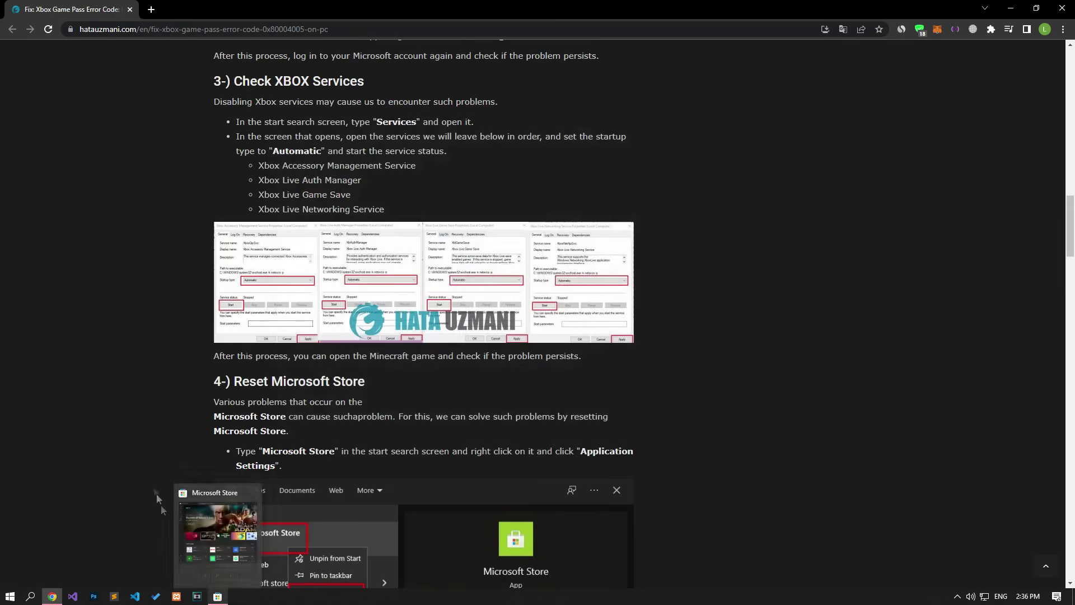
{"action": "scroll", "coordinate": [148, 472], "scroll_direction": "down", "scroll_amount": 3}
{"action": "scroll", "coordinate": [152, 365], "scroll_direction": "down", "scroll_amount": 2}
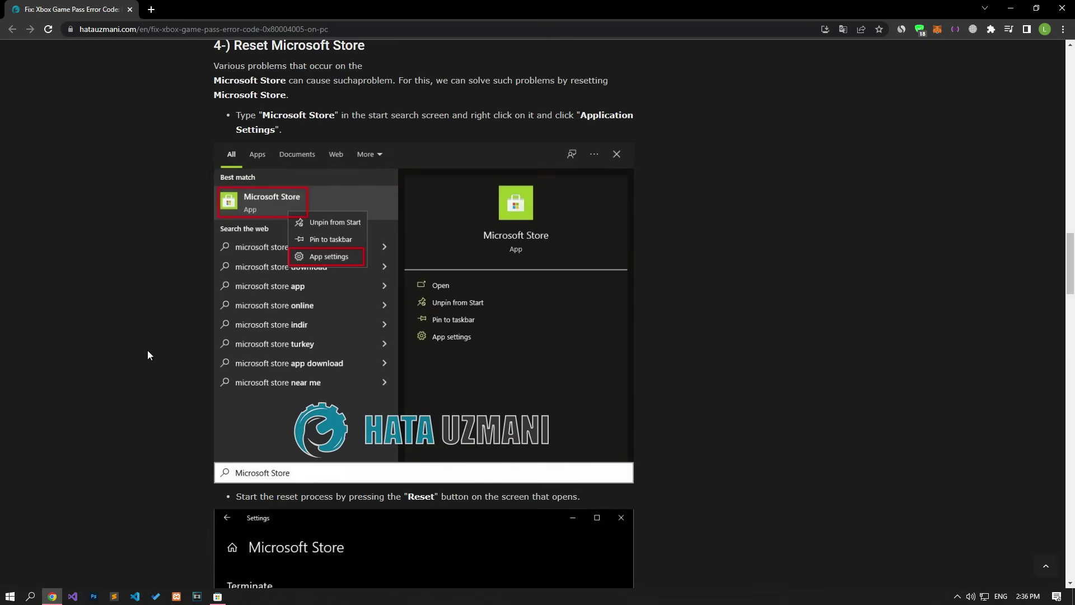
Step: Briefly reopen and close the Store, then reach Microsoft Store's app settings from Start
{"action": "left_click", "coordinate": [217, 597]}
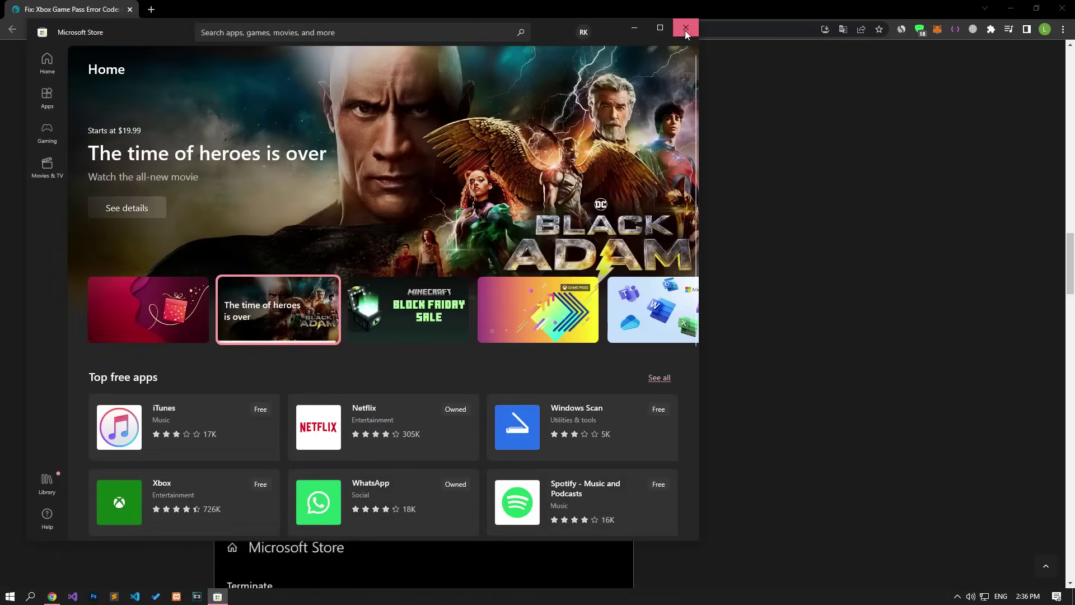
{"action": "left_click", "coordinate": [685, 31]}
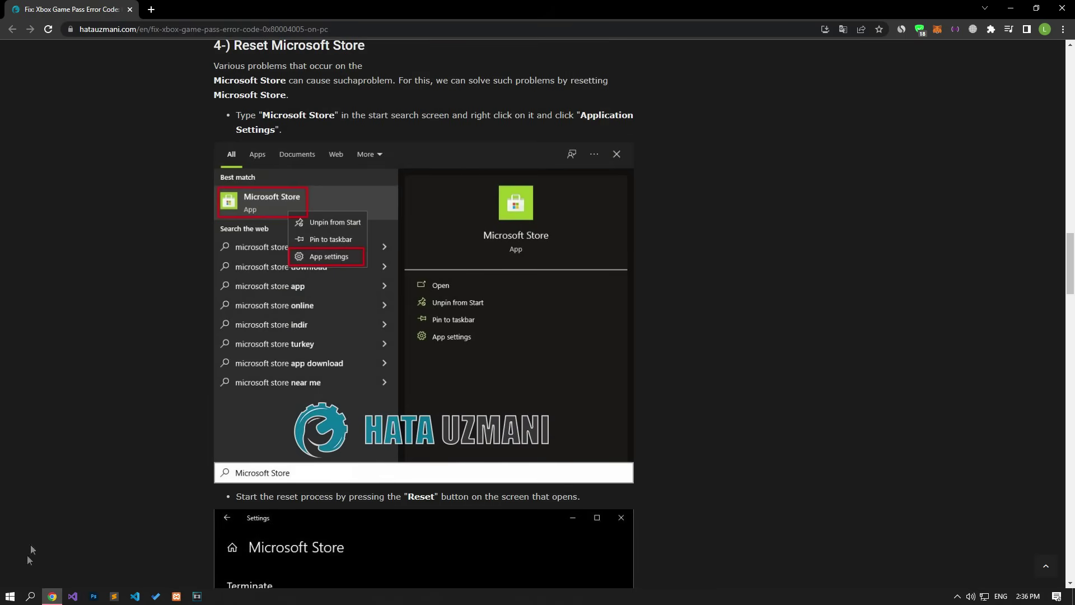
{"action": "left_click", "coordinate": [11, 596]}
{"action": "type", "text": "Microsoft"}
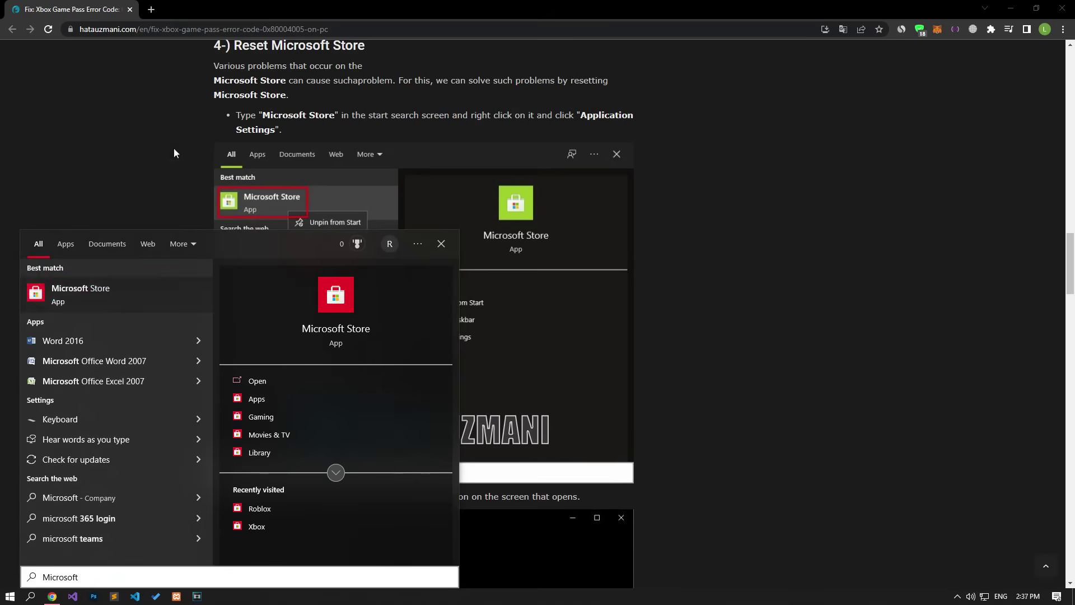
{"action": "right_click", "coordinate": [118, 295]}
{"action": "left_click", "coordinate": [154, 346]}
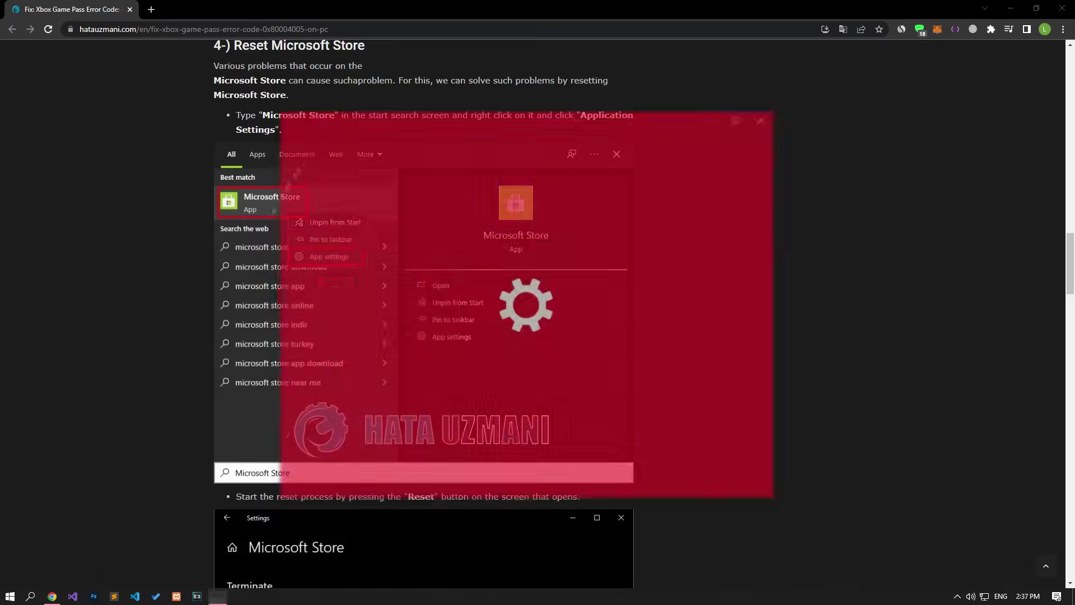
{"action": "scroll", "coordinate": [674, 371], "scroll_direction": "down", "scroll_amount": 3}
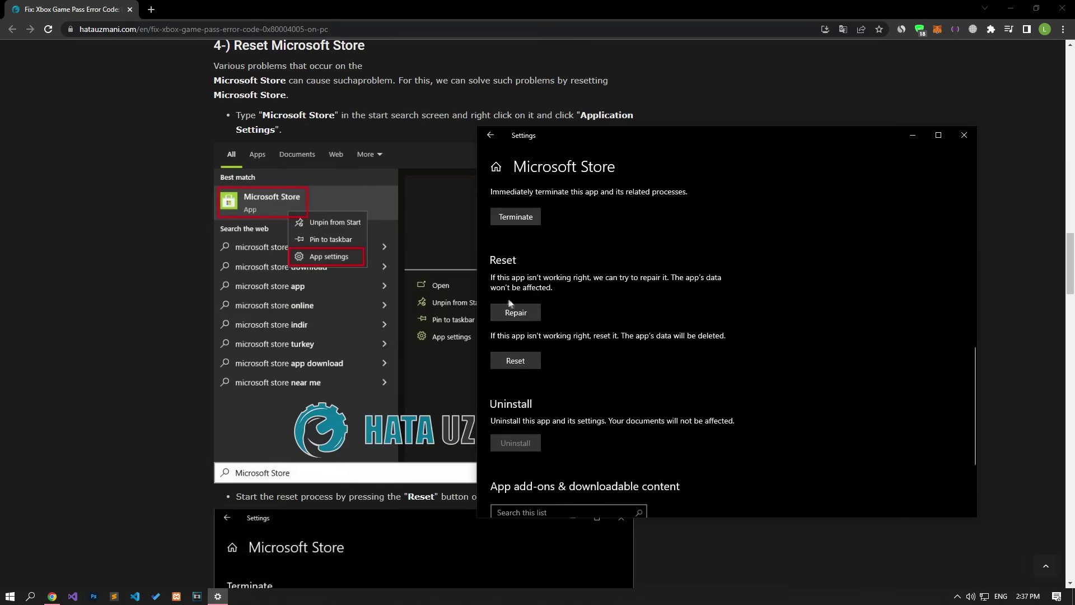
Step: Repair Microsoft Store, reset its data with confirmation, then close the settings page
{"action": "left_click", "coordinate": [515, 304]}
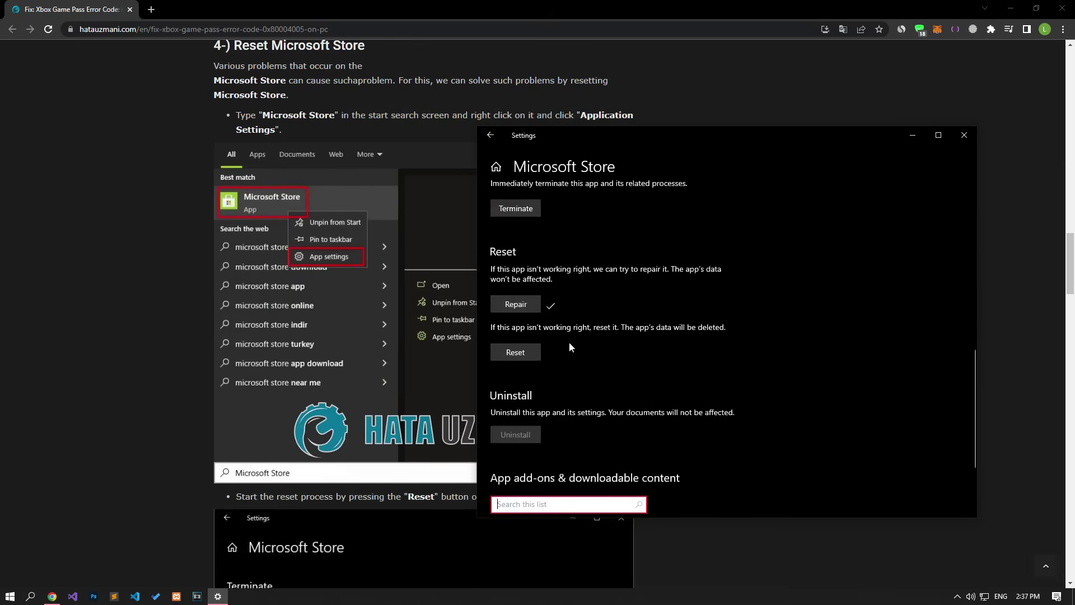
{"action": "left_click", "coordinate": [515, 352]}
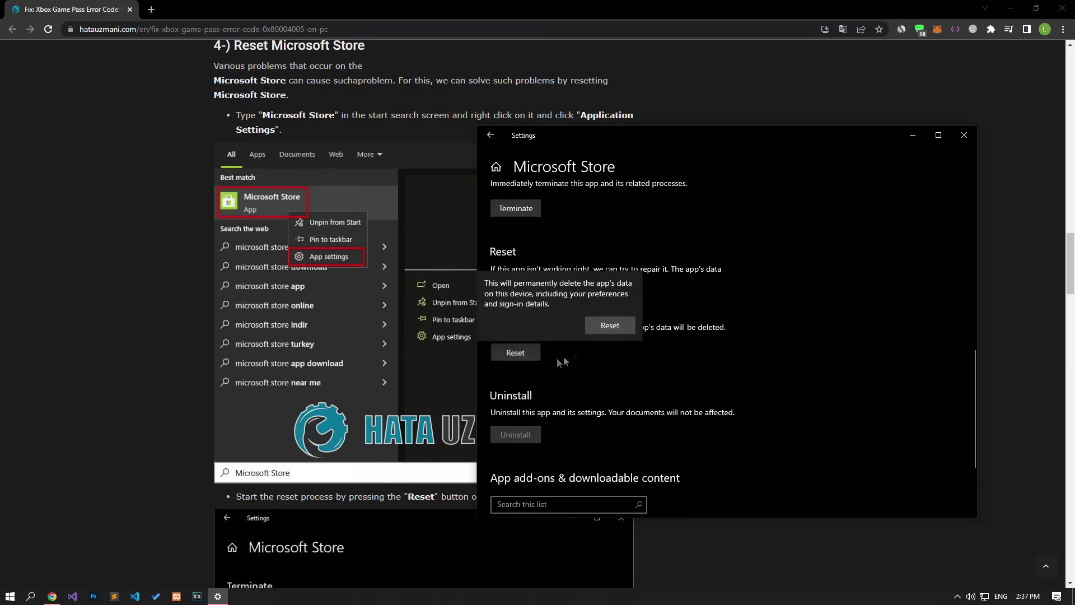
{"action": "left_click", "coordinate": [605, 327]}
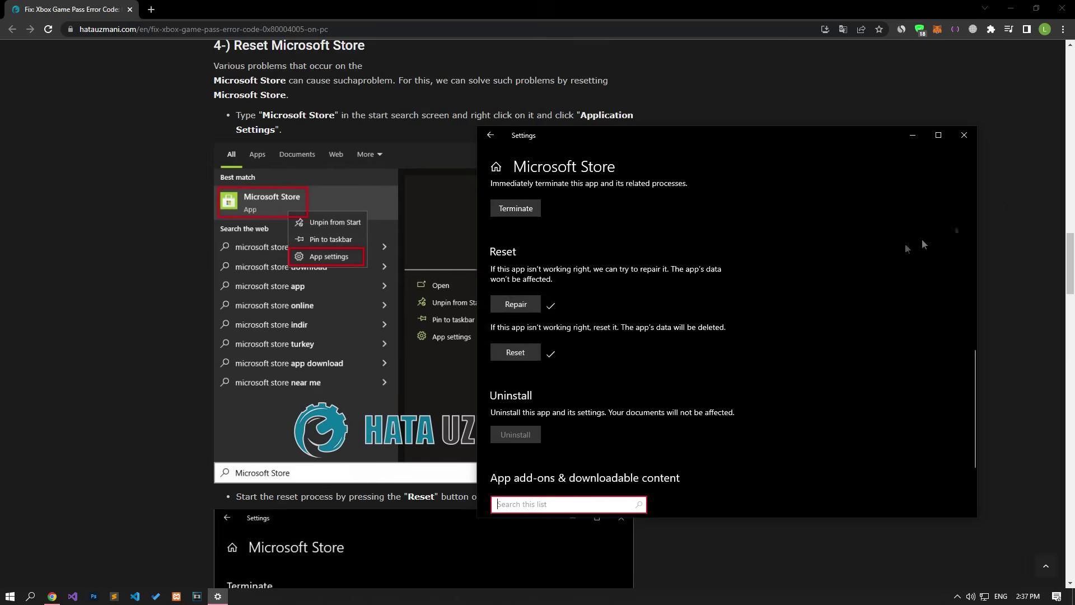
{"action": "left_click", "coordinate": [966, 138]}
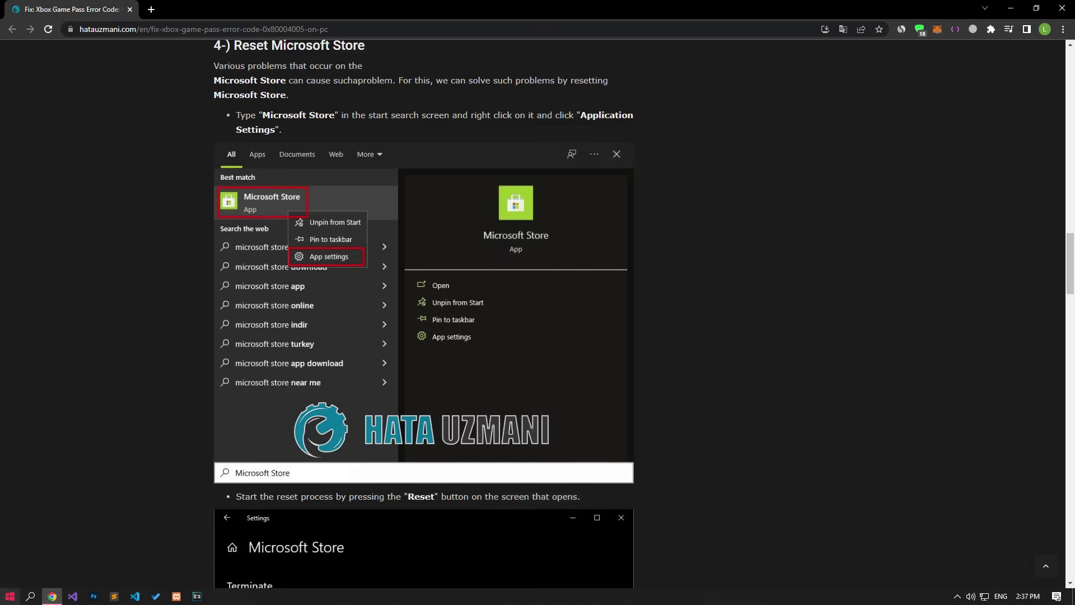
Step: Reach Xbox Game Bar's app settings from the Start search
{"action": "left_click", "coordinate": [10, 597]}
{"action": "type", "text": "Xbox Game"}
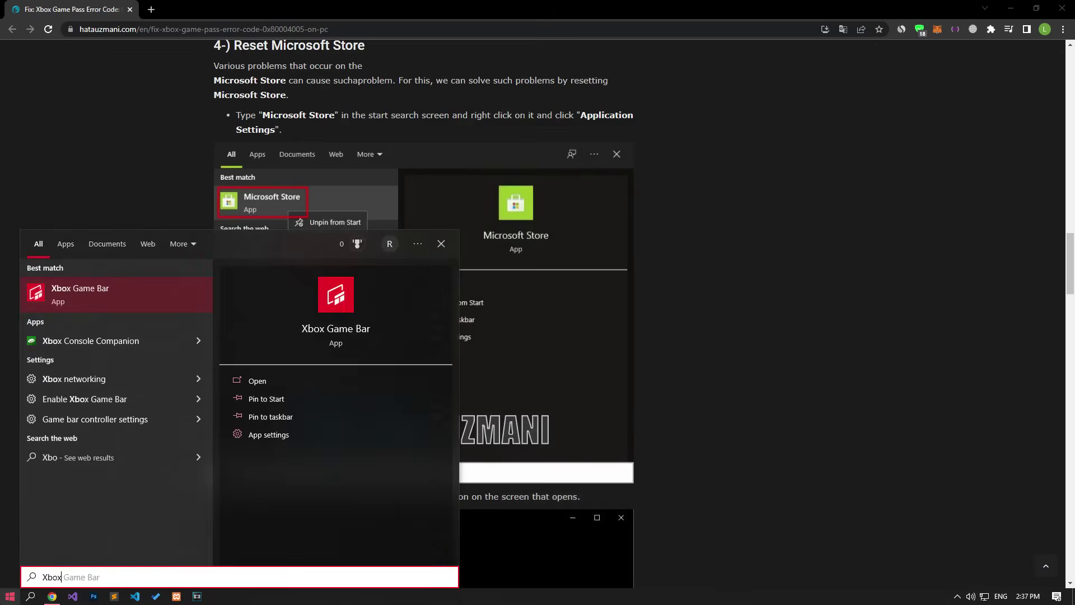
{"action": "right_click", "coordinate": [114, 285]}
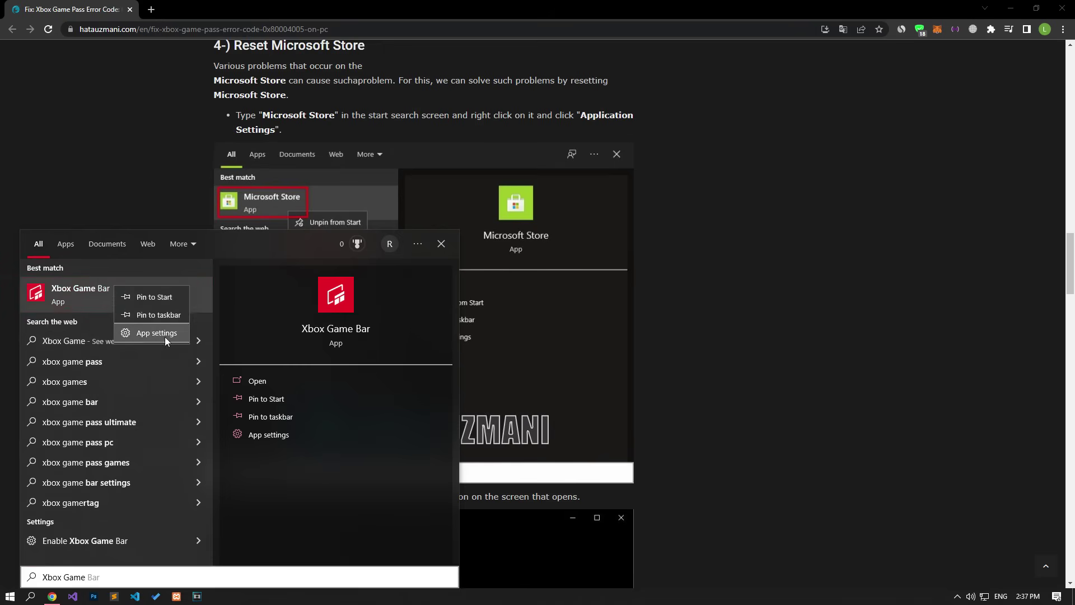
{"action": "left_click", "coordinate": [164, 336]}
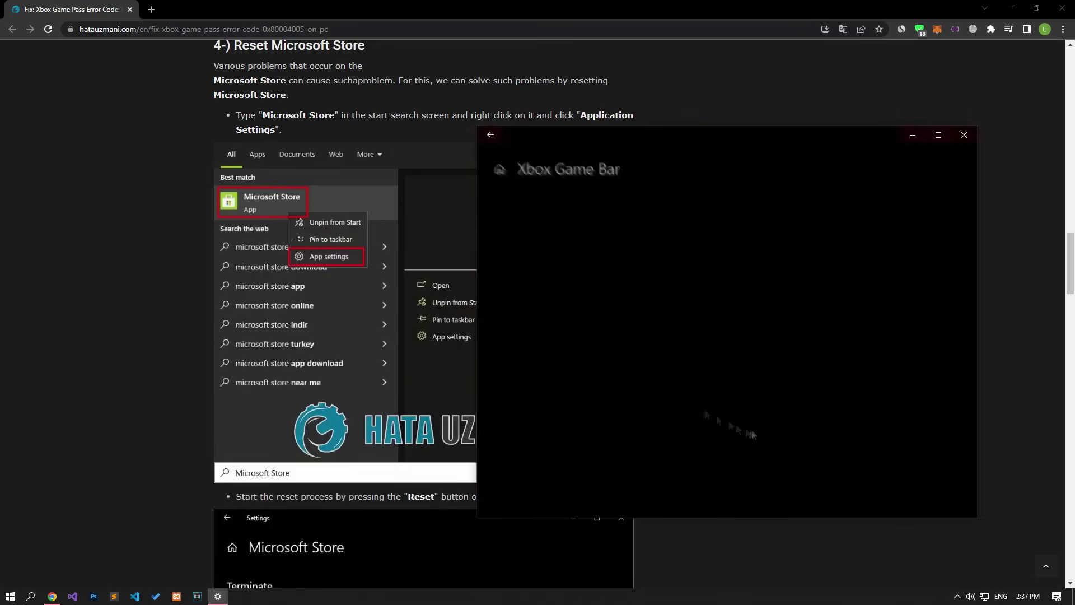
{"action": "scroll", "coordinate": [687, 396], "scroll_direction": "down", "scroll_amount": 5}
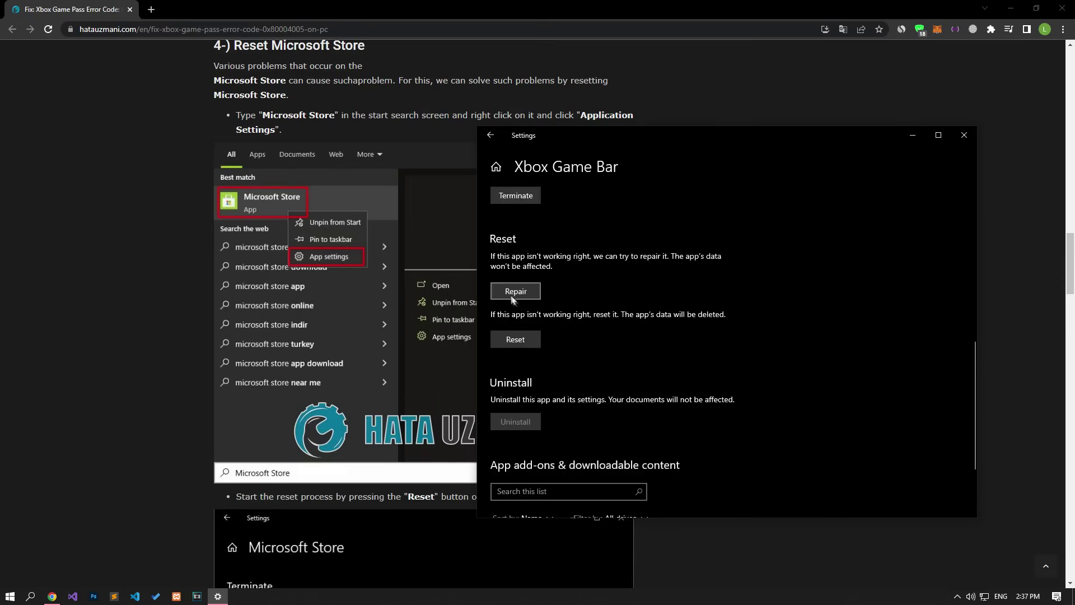
Step: Repair Xbox Game Bar and reset its data with confirmation
{"action": "left_click", "coordinate": [517, 292]}
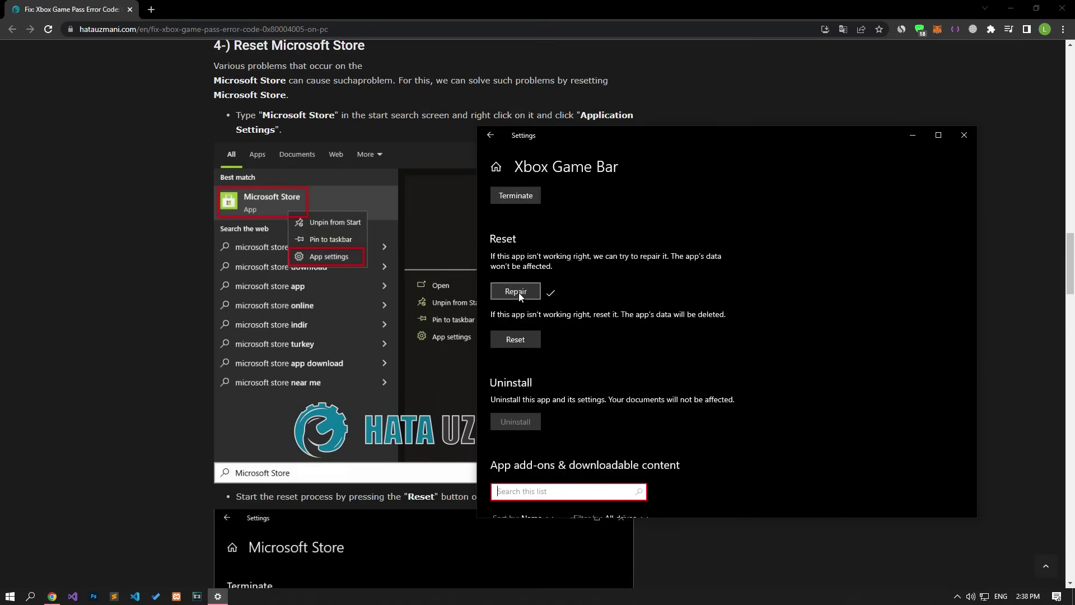
{"action": "left_click", "coordinate": [515, 339]}
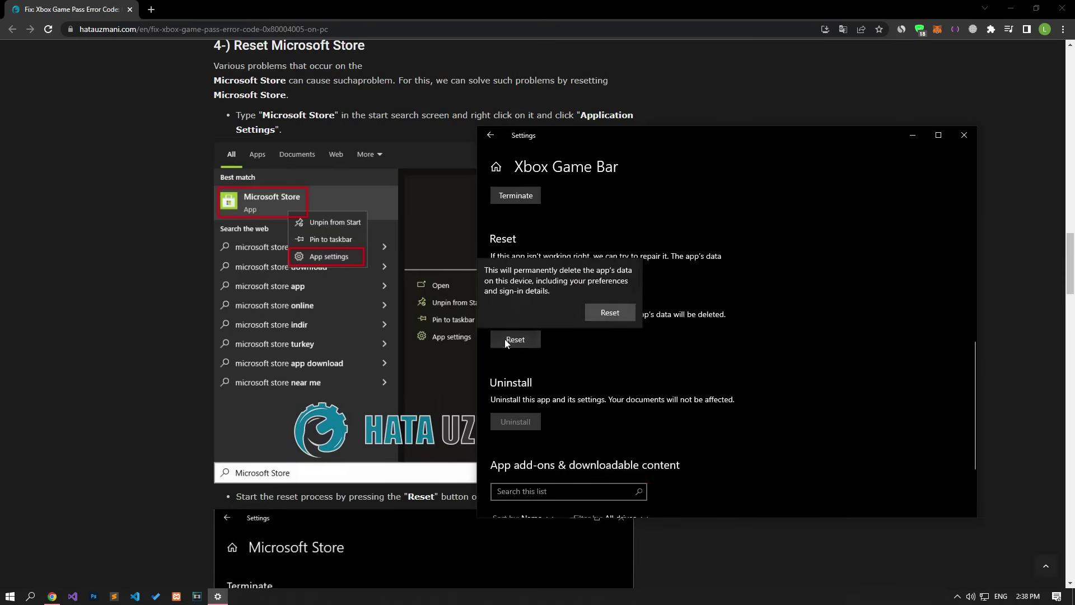
{"action": "left_click", "coordinate": [608, 313]}
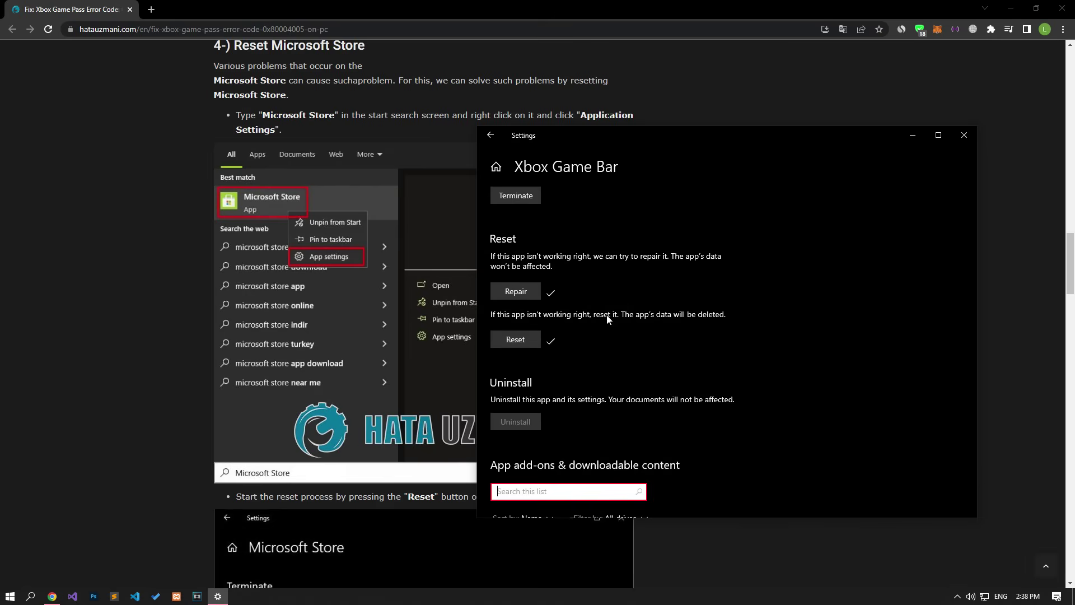
Step: Close the settings window, scroll the article to 6-) Fix Windows Errors, and bring up Start
{"action": "left_click", "coordinate": [965, 136]}
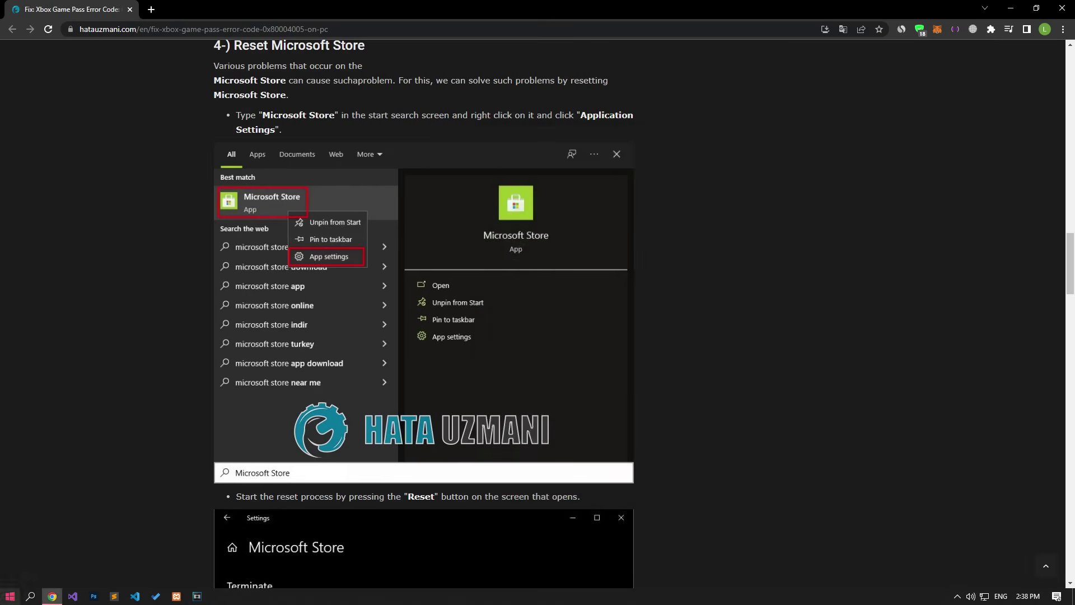
{"action": "key", "text": "super"}
{"action": "type", "text": "Micro"}
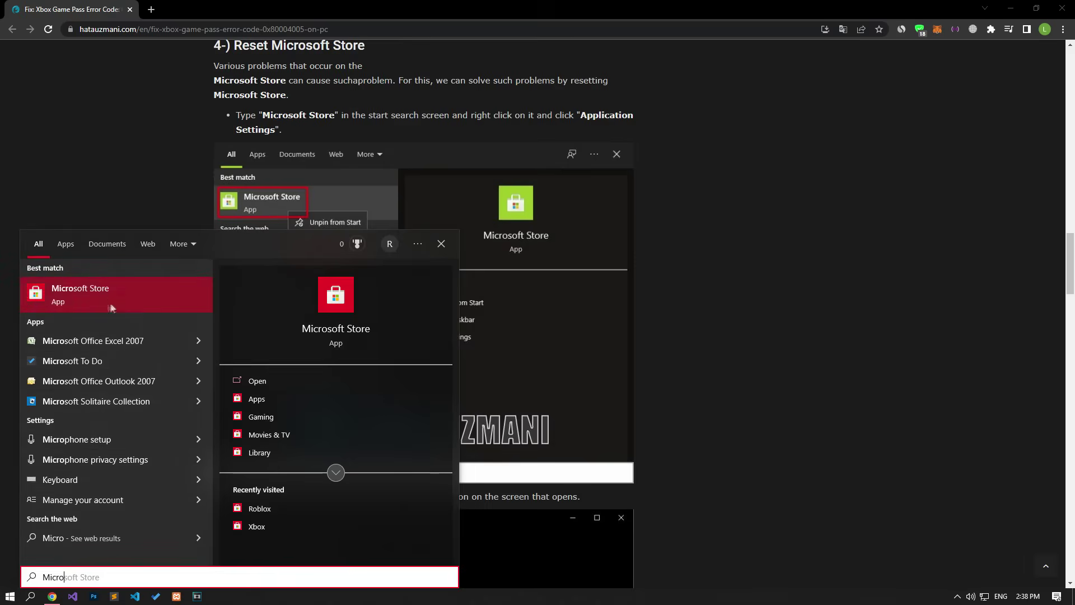
{"action": "left_click", "coordinate": [110, 300]}
{"action": "scroll", "coordinate": [170, 225], "scroll_direction": "down", "scroll_amount": 8}
{"action": "scroll", "coordinate": [170, 225], "scroll_direction": "down", "scroll_amount": 8}
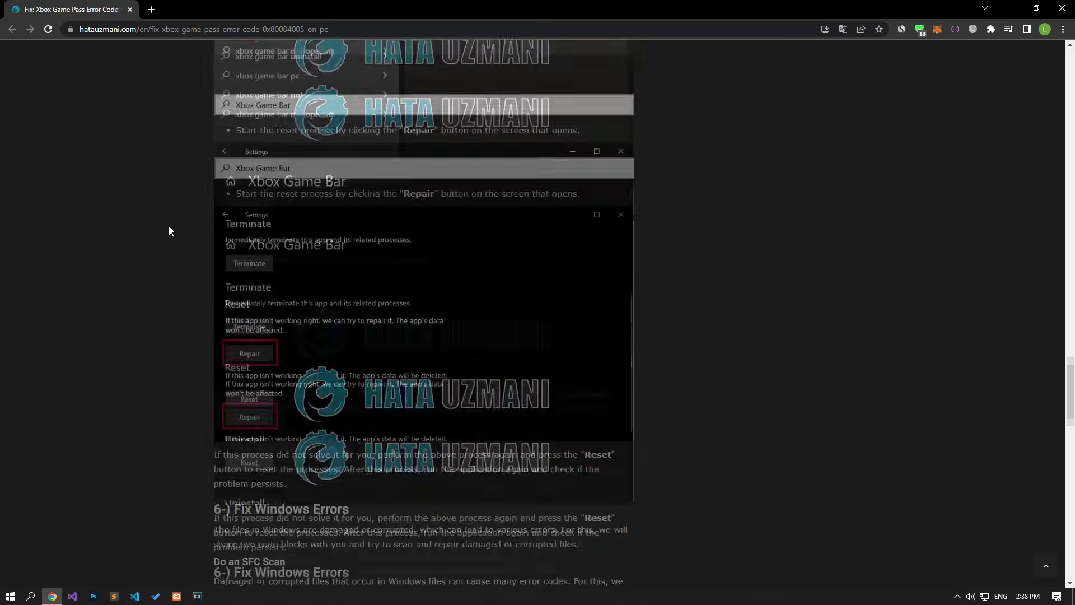
{"action": "scroll", "coordinate": [168, 226], "scroll_direction": "down", "scroll_amount": 1}
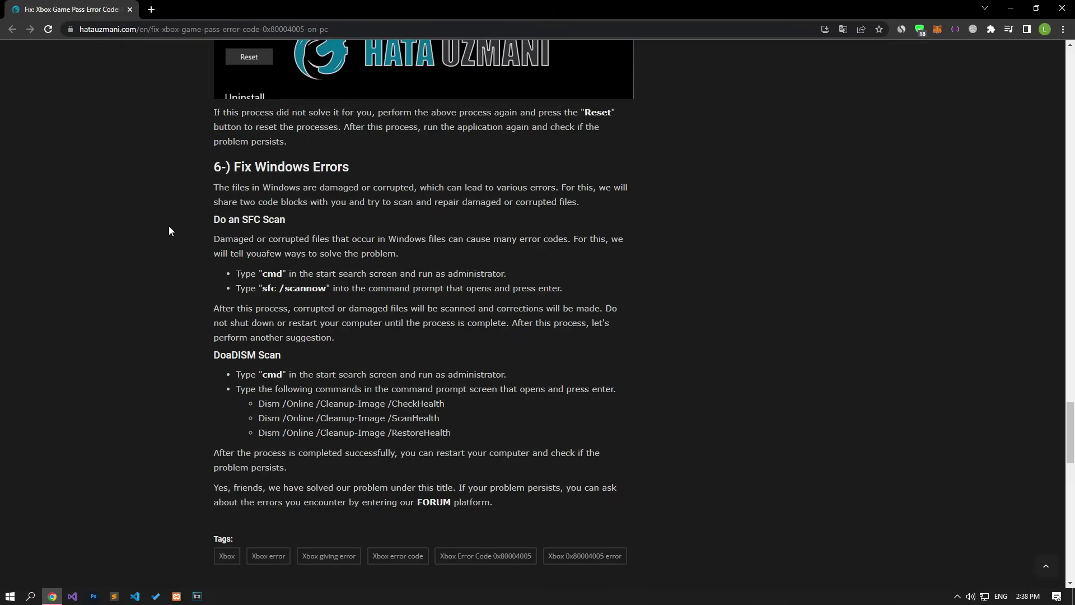
{"action": "scroll", "coordinate": [169, 226], "scroll_direction": "up", "scroll_amount": 10}
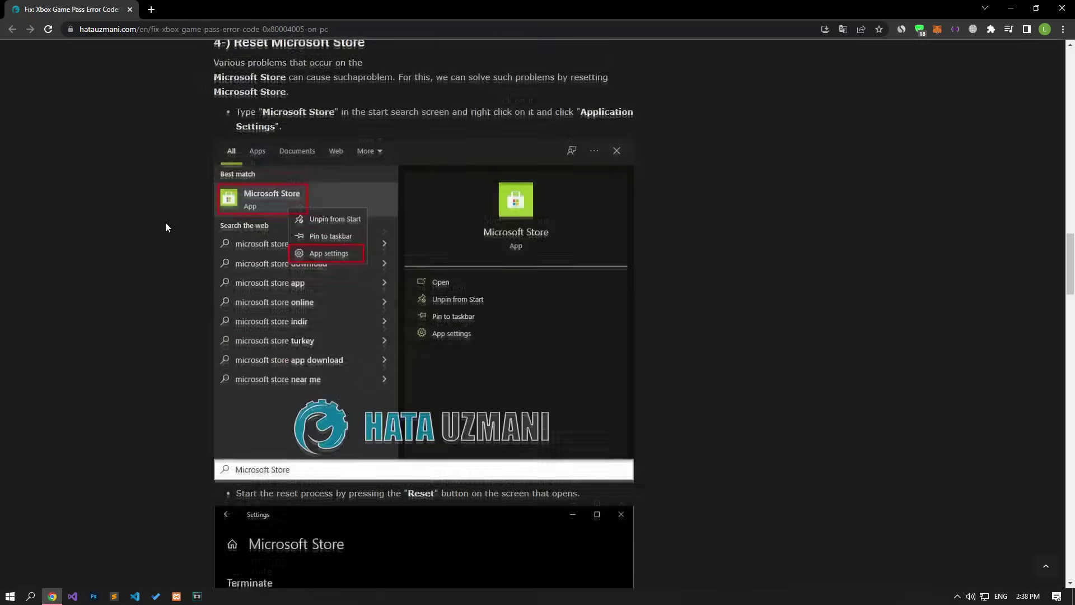
{"action": "scroll", "coordinate": [169, 226], "scroll_direction": "down", "scroll_amount": 4}
{"action": "scroll", "coordinate": [169, 226], "scroll_direction": "down", "scroll_amount": 3}
{"action": "scroll", "coordinate": [169, 227], "scroll_direction": "down", "scroll_amount": 2}
{"action": "scroll", "coordinate": [169, 227], "scroll_direction": "down", "scroll_amount": 3}
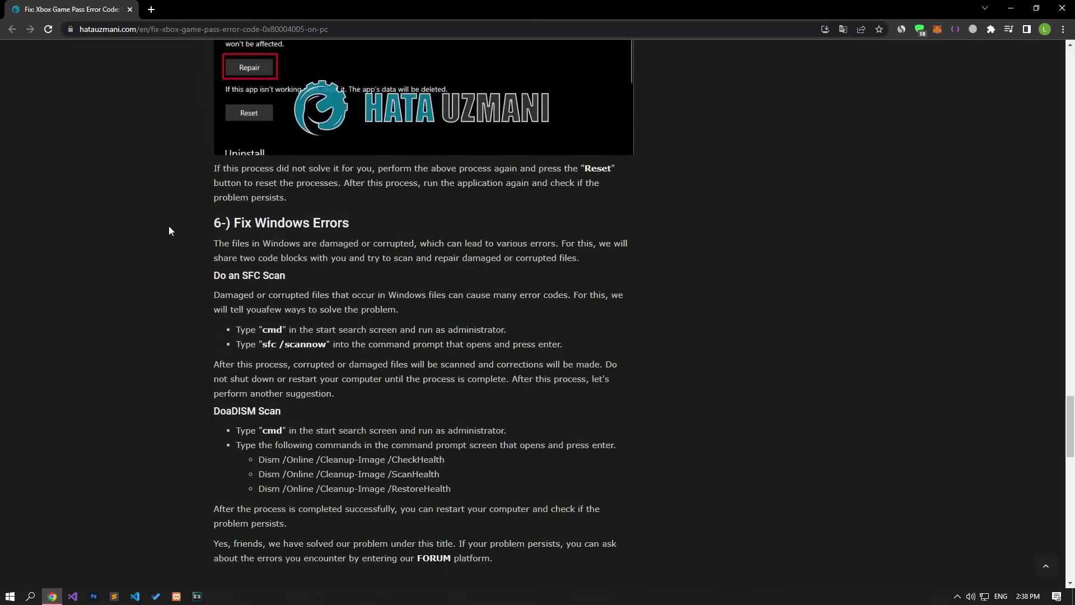
{"action": "scroll", "coordinate": [169, 226], "scroll_direction": "down", "scroll_amount": 1}
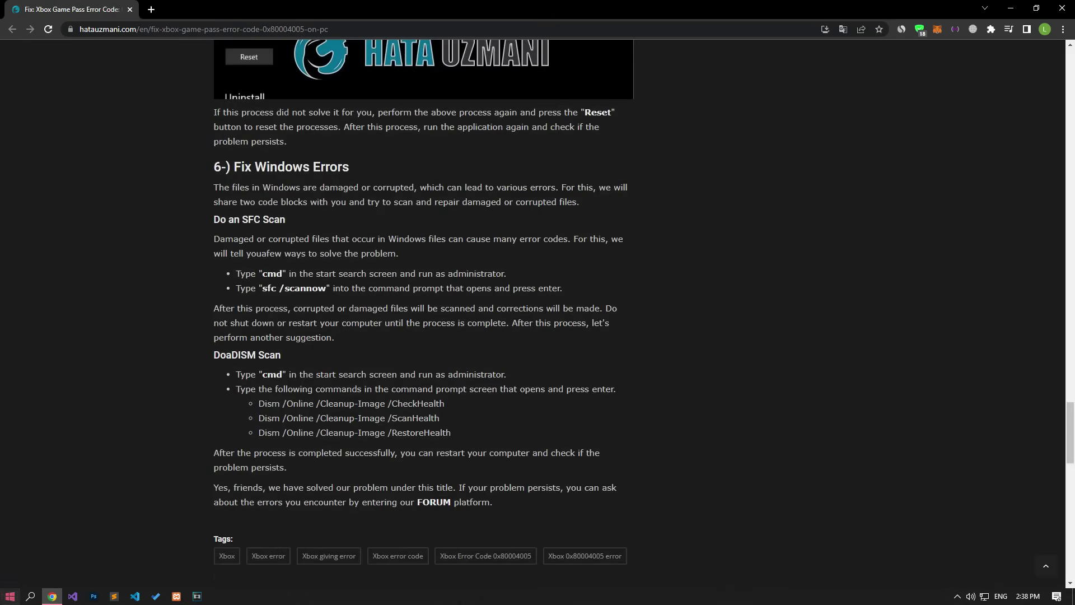
{"action": "left_click", "coordinate": [11, 597]}
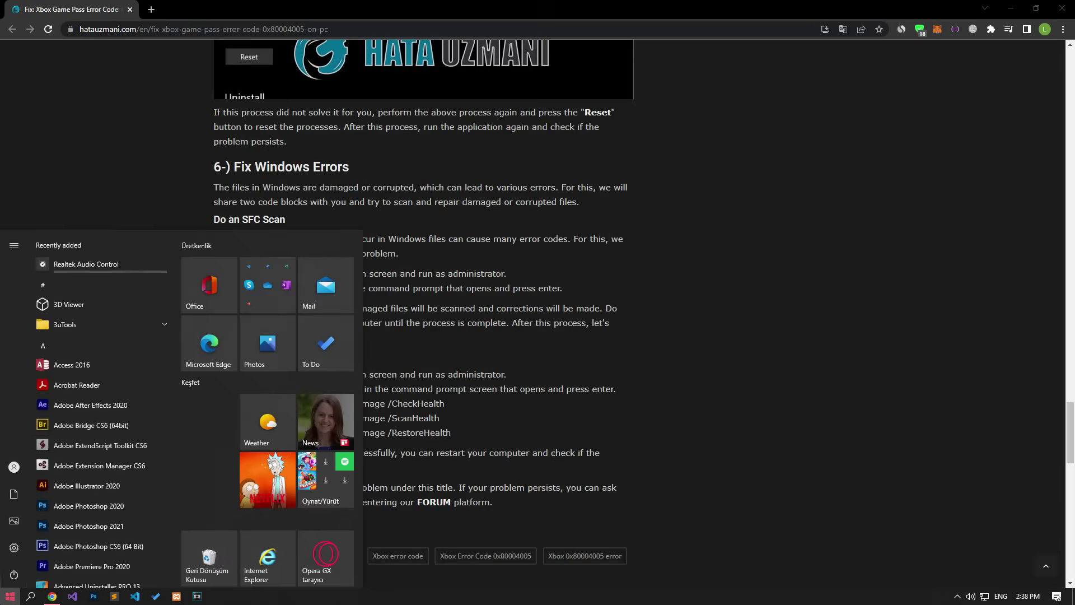
{"action": "type", "text": "cmd"}
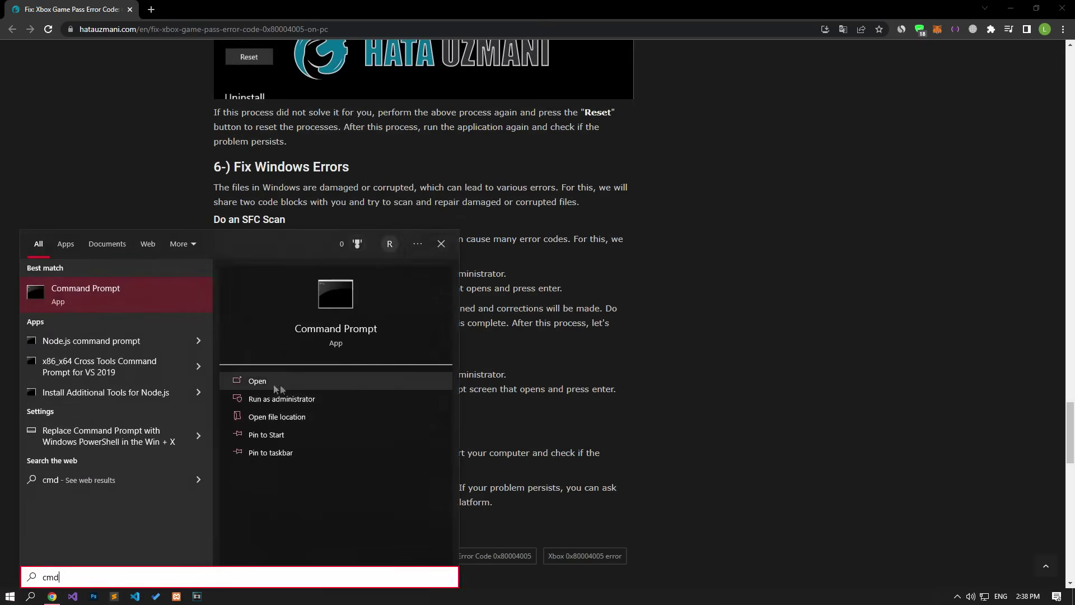
Step: Launch Command Prompt as administrator and move it aside from the article
{"action": "left_click", "coordinate": [280, 401]}
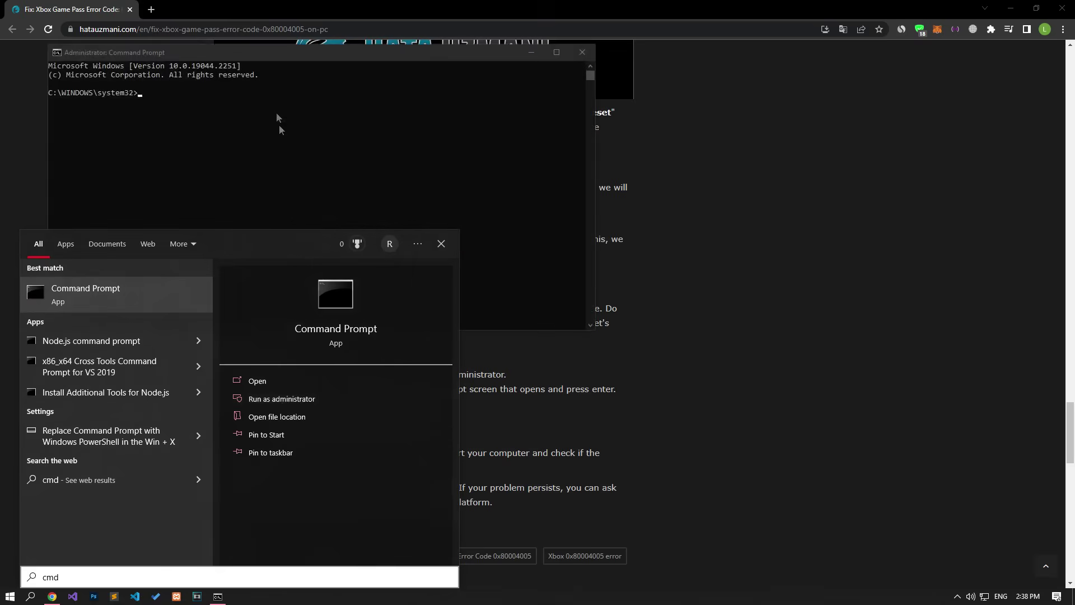
{"action": "left_click_drag", "start_coordinate": [279, 125], "coordinate": [640, 138]}
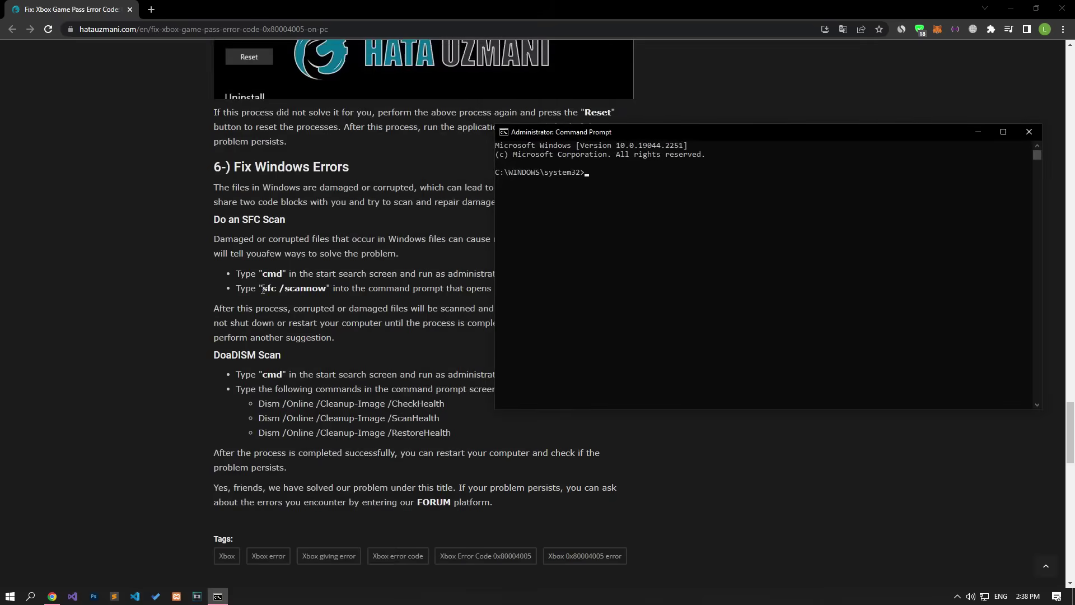
Step: Copy sfc /scannow from the article and run it in the console
{"action": "left_click_drag", "start_coordinate": [264, 287], "coordinate": [325, 288]}
{"action": "right_click", "coordinate": [324, 288]}
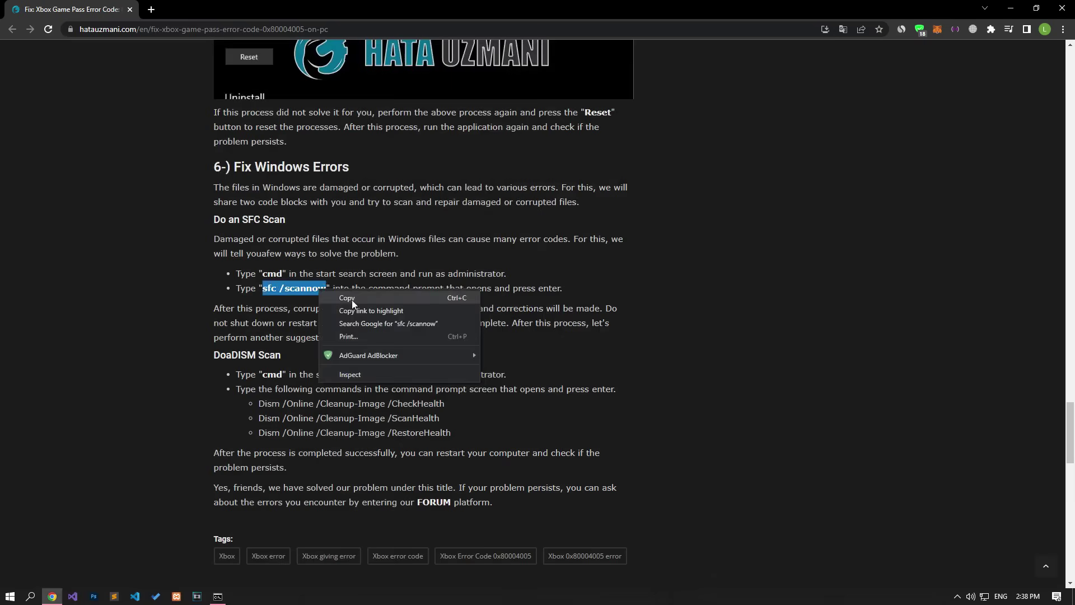
{"action": "left_click", "coordinate": [352, 300]}
{"action": "left_click", "coordinate": [218, 596]}
{"action": "right_click", "coordinate": [592, 261]}
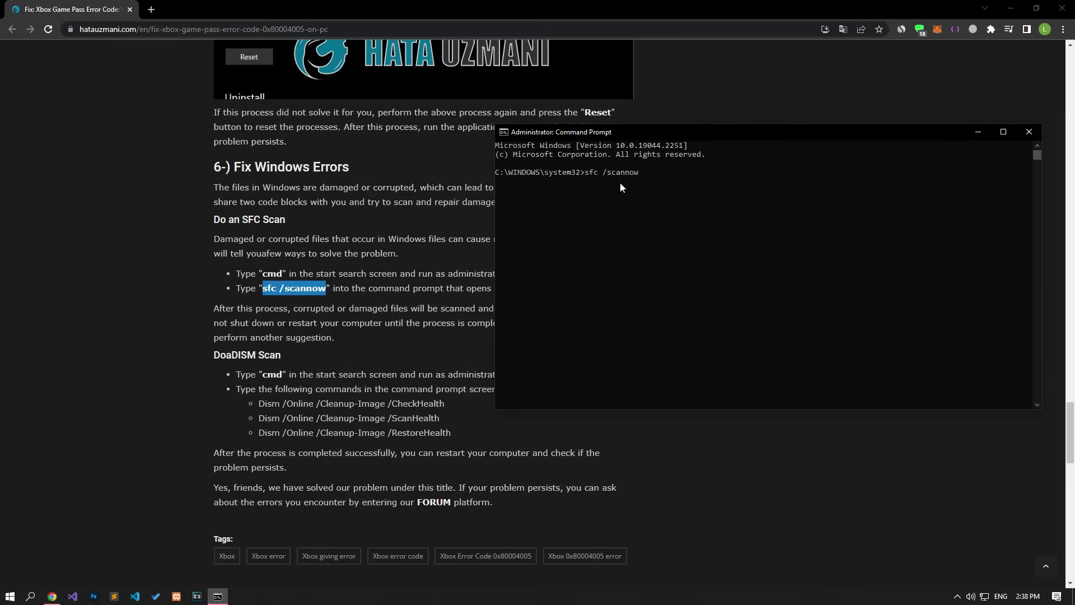
{"action": "key", "text": "Return"}
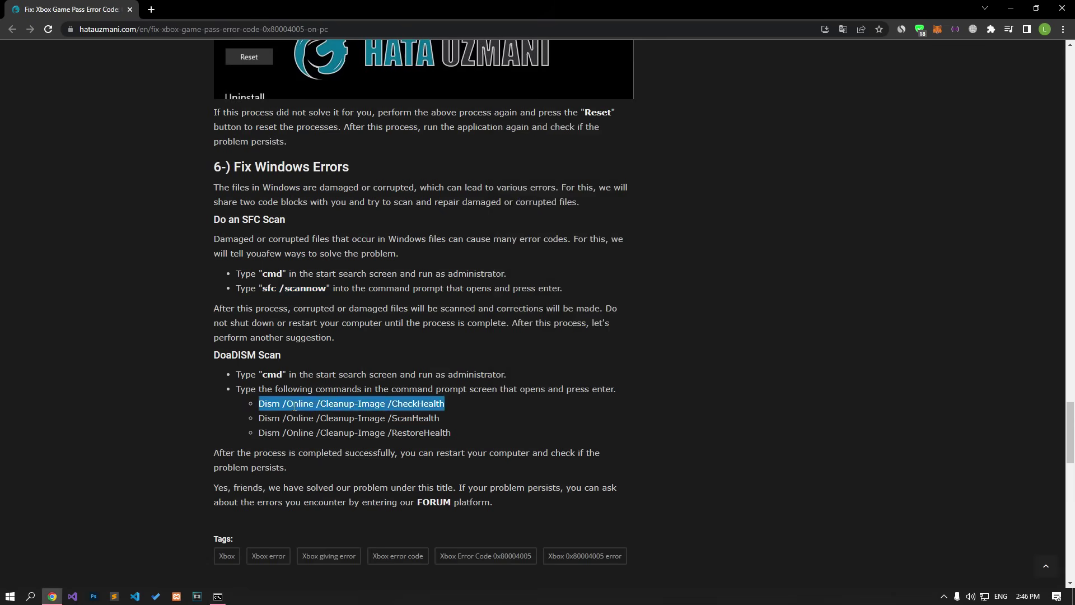
Step: Copy the Dism /Online /Cleanup-Image /CheckHealth command from the article and run it
{"action": "right_click", "coordinate": [293, 403]}
{"action": "left_click", "coordinate": [320, 427]}
{"action": "left_click", "coordinate": [217, 596]}
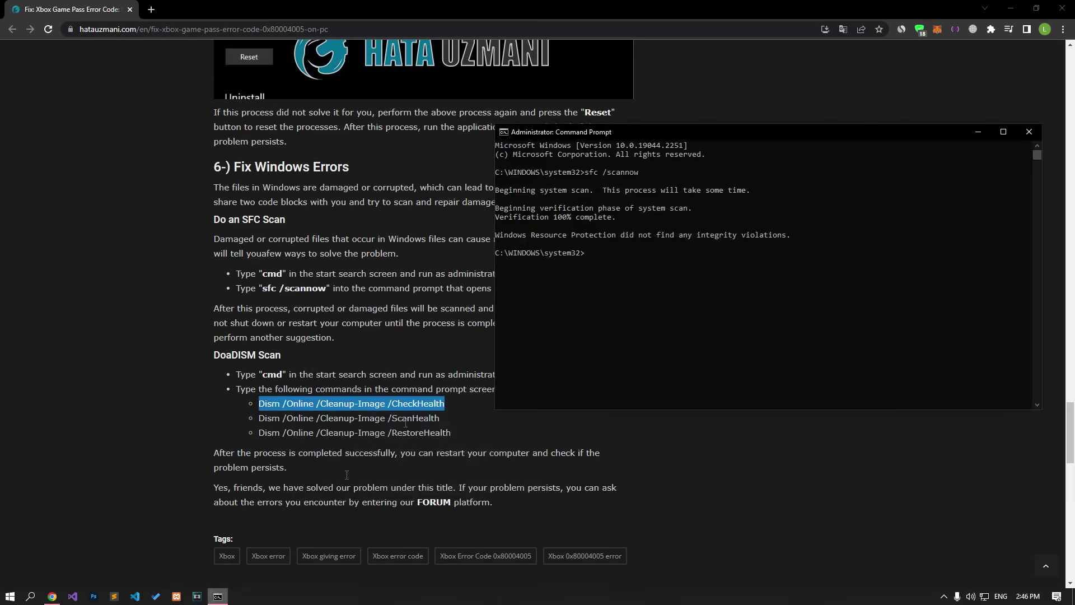
{"action": "key", "text": "ctrl+v"}
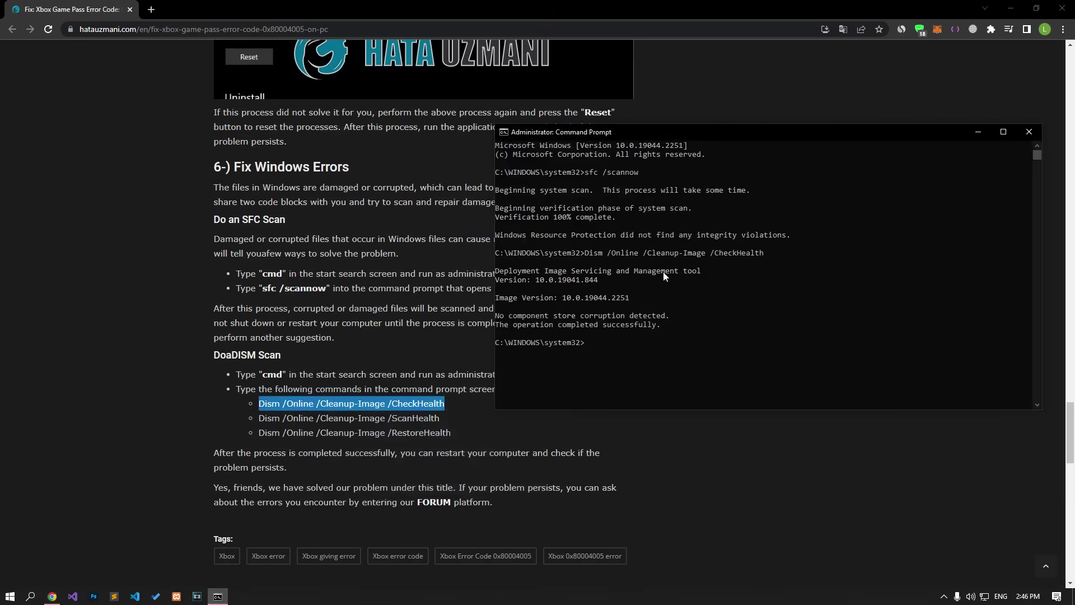
Step: Copy the DISM ScanHealth command from the article and run it
{"action": "left_click", "coordinate": [52, 597]}
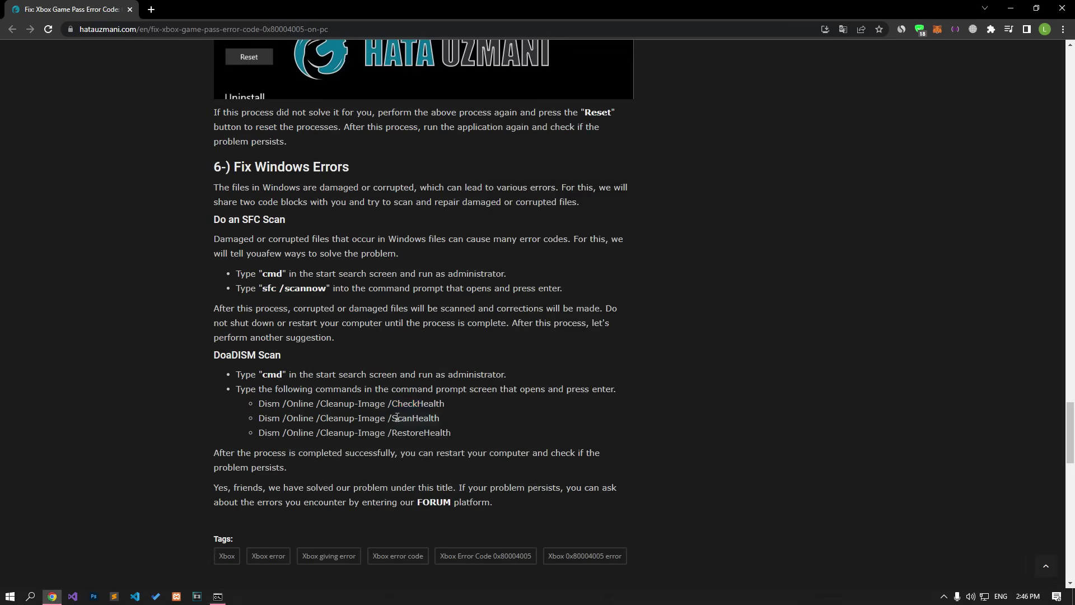
{"action": "triple_click", "coordinate": [348, 417]}
{"action": "right_click", "coordinate": [402, 424]}
{"action": "left_click", "coordinate": [423, 426]}
{"action": "left_click", "coordinate": [218, 597]}
{"action": "key", "text": "ctrl+v"}
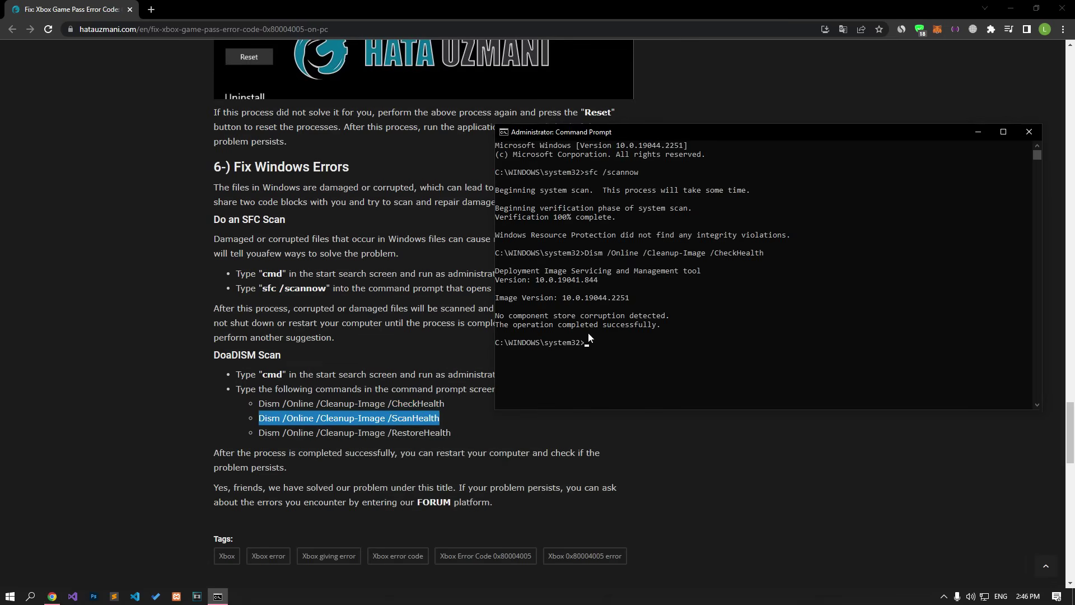
{"action": "key", "text": "Return"}
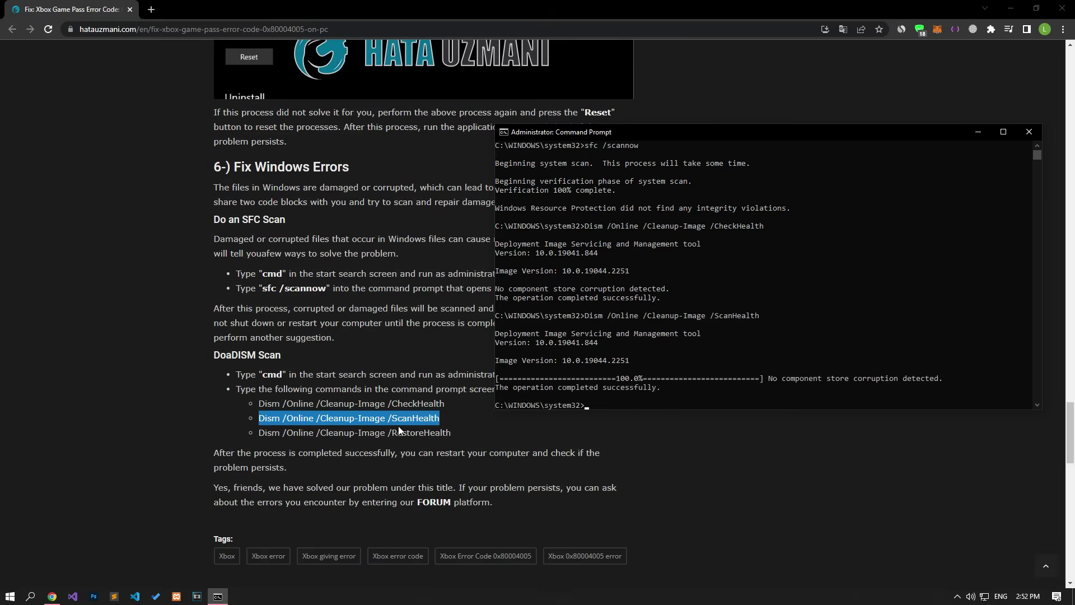
Step: Copy the DISM RestoreHealth command from the article and run it
{"action": "left_click", "coordinate": [52, 597]}
{"action": "triple_click", "coordinate": [398, 432]}
{"action": "key", "text": "ctrl+c"}
{"action": "left_click", "coordinate": [218, 596]}
{"action": "key", "text": "ctrl+v"}
{"action": "key", "text": "Return"}
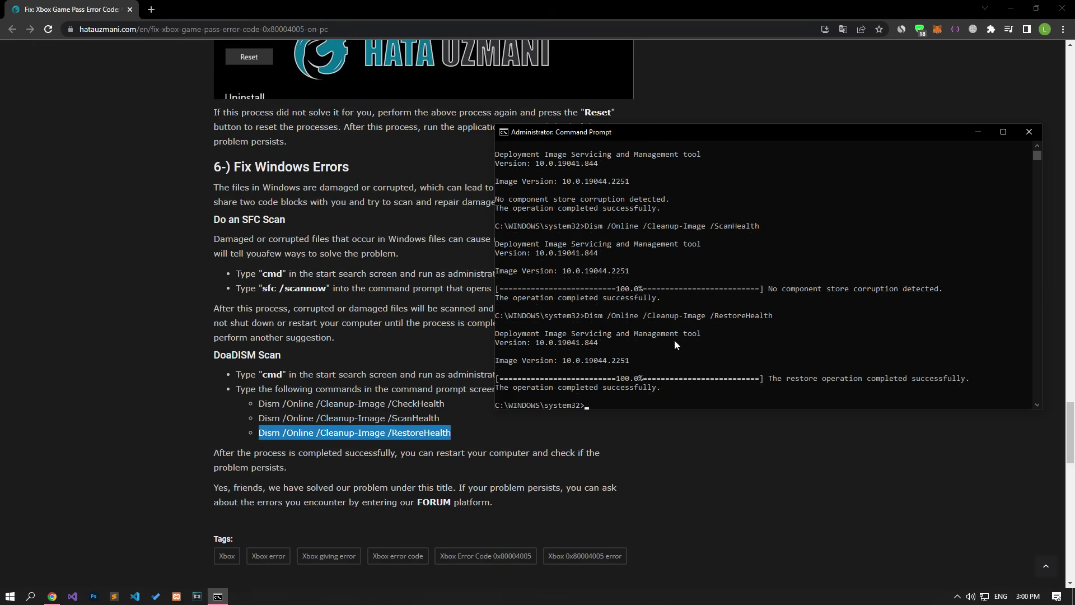
Step: Close Command Prompt, show the Start power options, then dismiss them without restarting
{"action": "left_click", "coordinate": [1029, 133]}
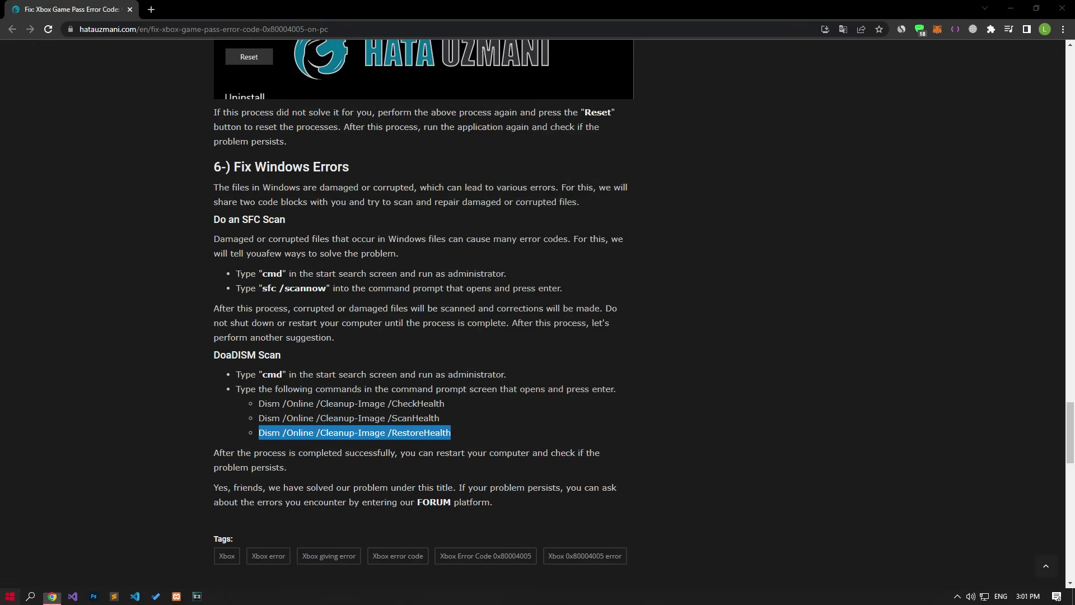
{"action": "left_click", "coordinate": [11, 595]}
{"action": "left_click", "coordinate": [14, 575]}
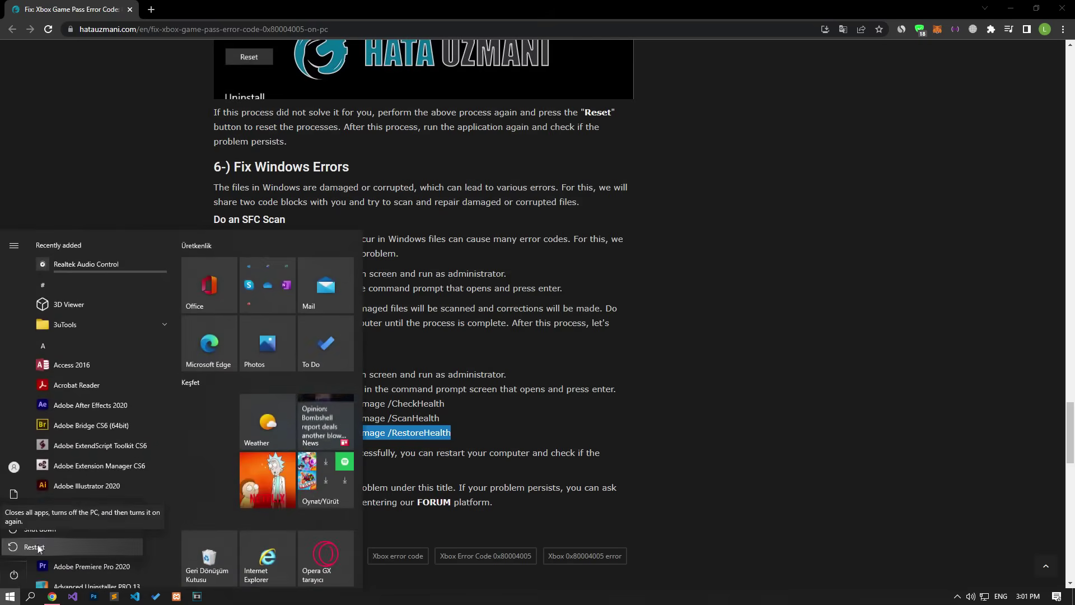
{"action": "left_click", "coordinate": [186, 169]}
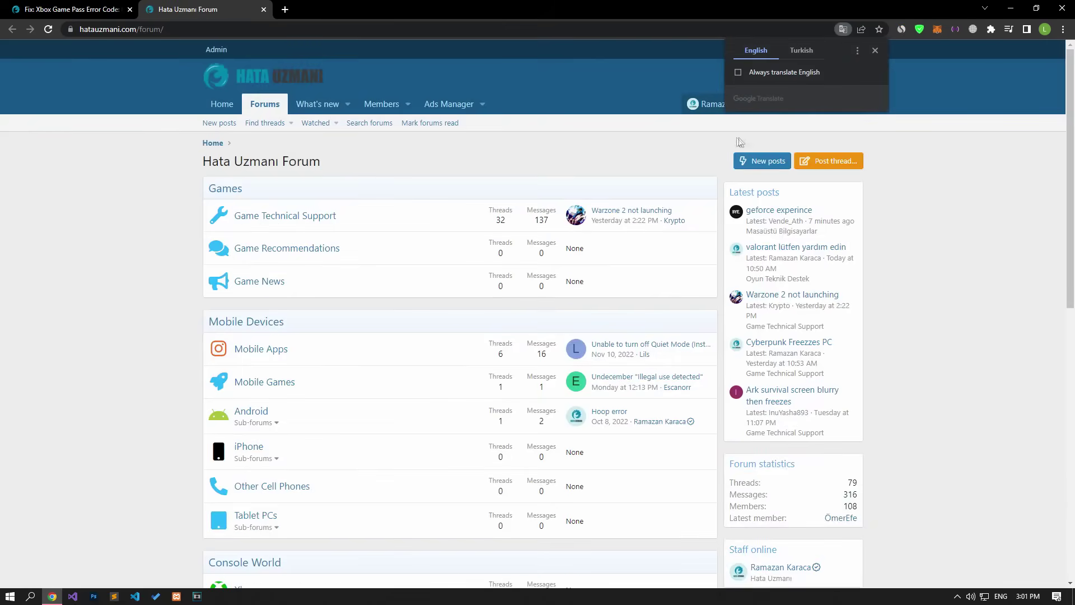
Step: Start posting a new thread on the Hata Uzmanı Forum
{"action": "left_click", "coordinate": [837, 160]}
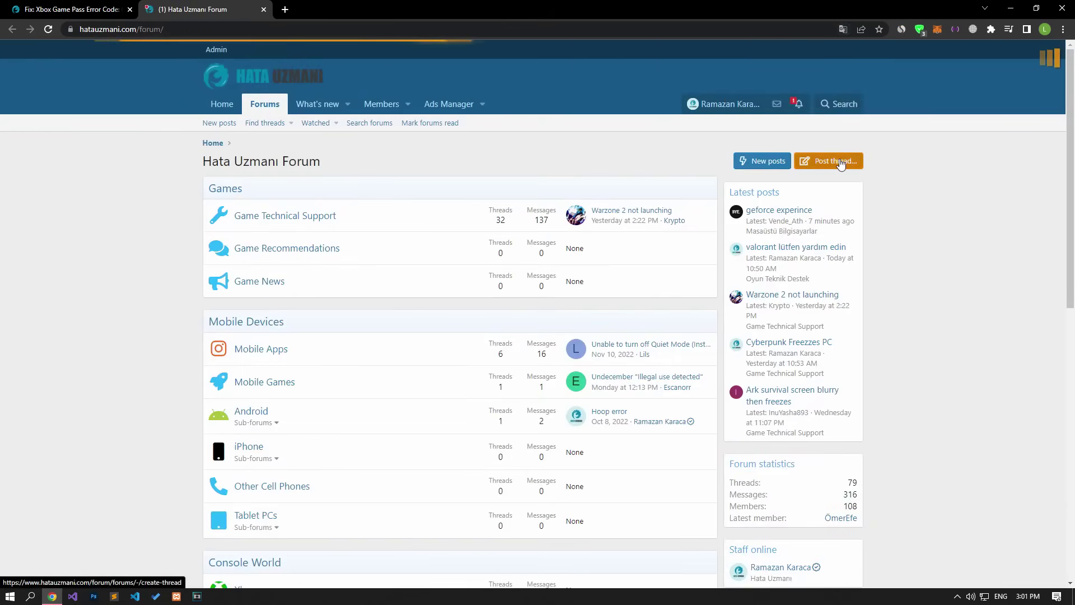